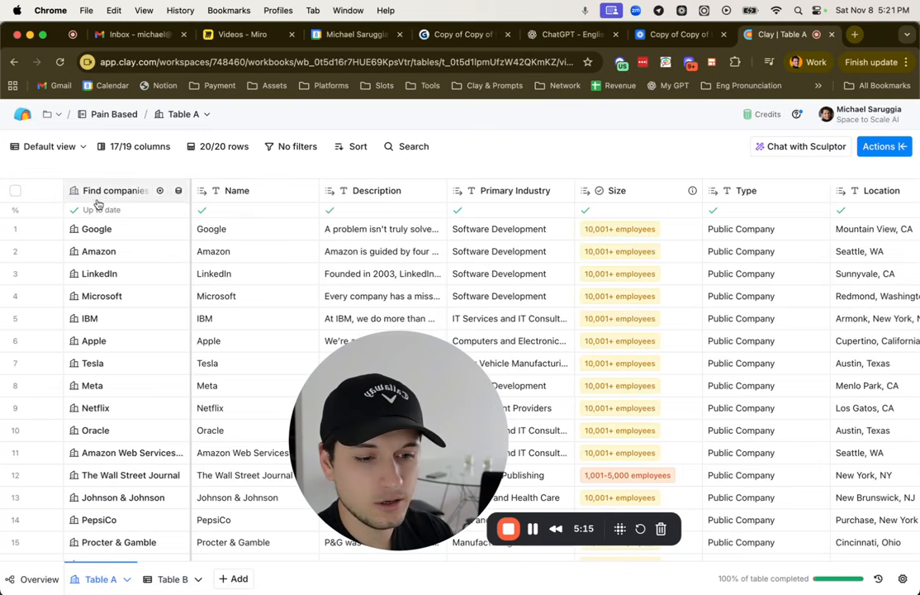
- Review the input settings of the Find companies source, including company type and included countries, and close them
click(111, 190)
click(115, 244)
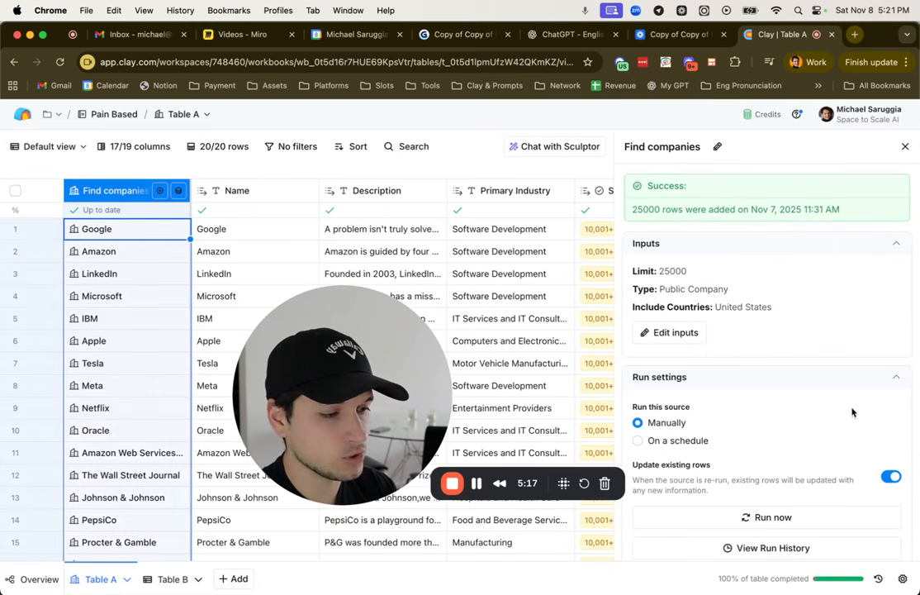
scroll(834, 425, down, 2)
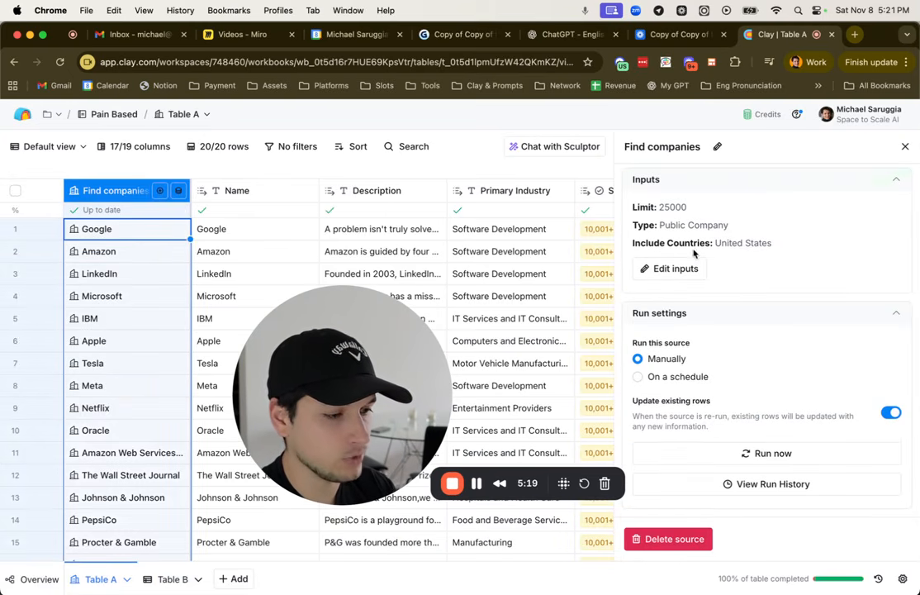
drag(660, 225, 774, 247)
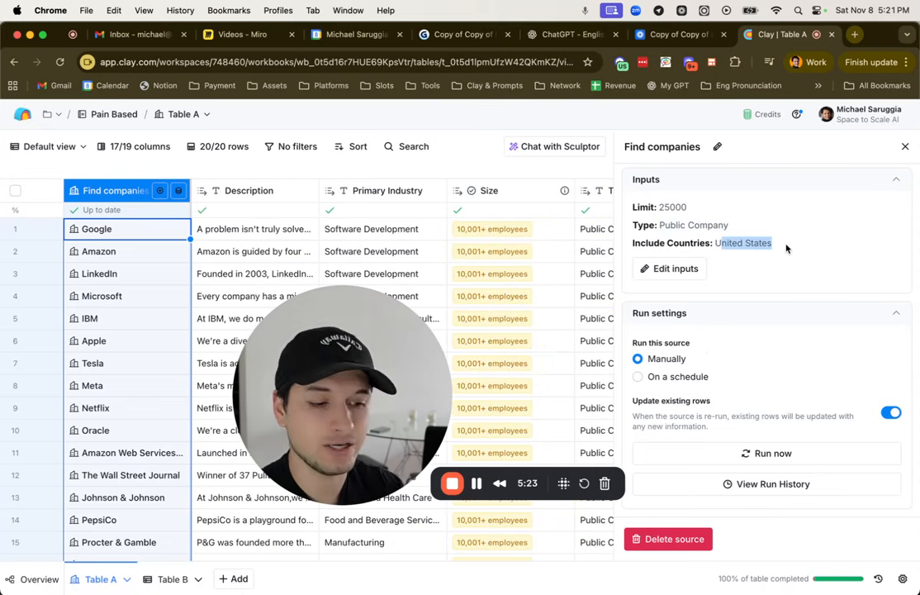
click(905, 146)
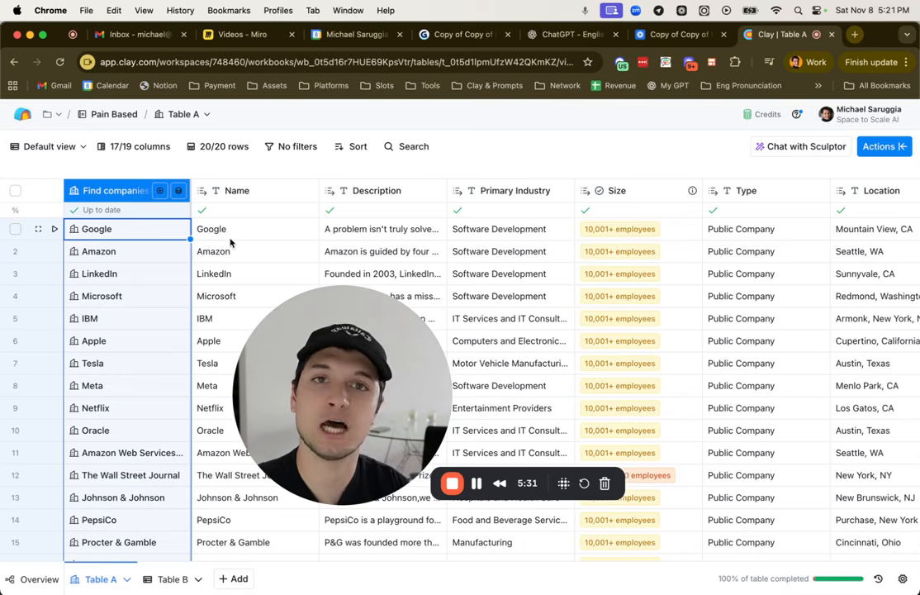
- Look across Table A's columns, from the company details through Today's Date and New Stores to Signal
drag(302, 354, 178, 384)
scroll(691, 426, down, 1)
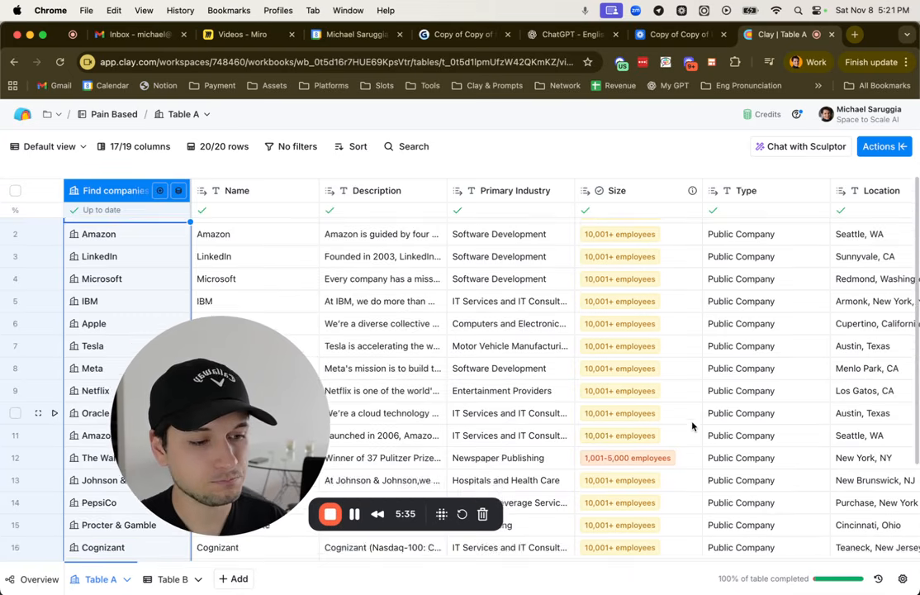
scroll(692, 425, up, 1)
scroll(692, 425, right, 2)
scroll(692, 425, right, 15)
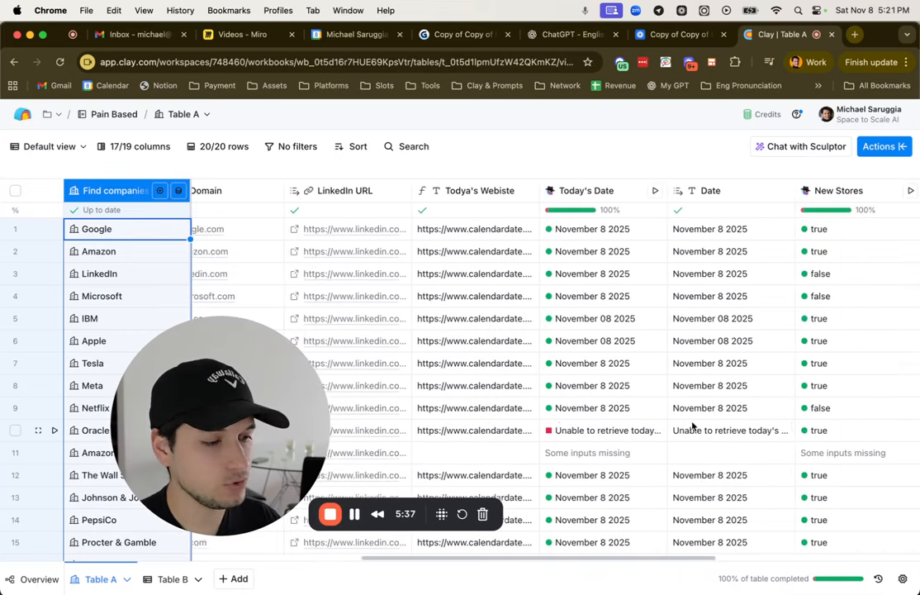
scroll(692, 425, right, 4)
scroll(431, 322, left, 18)
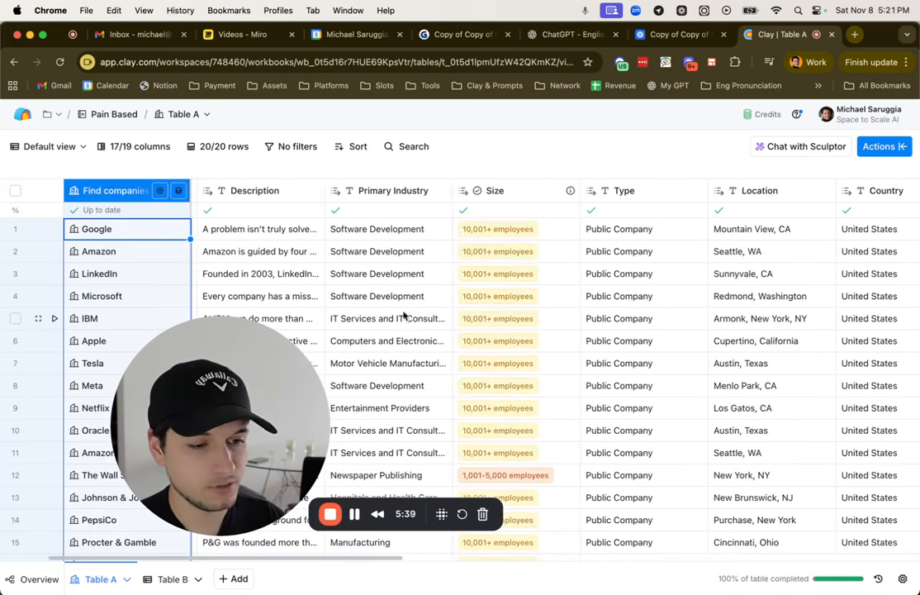
scroll(788, 282, right, 15)
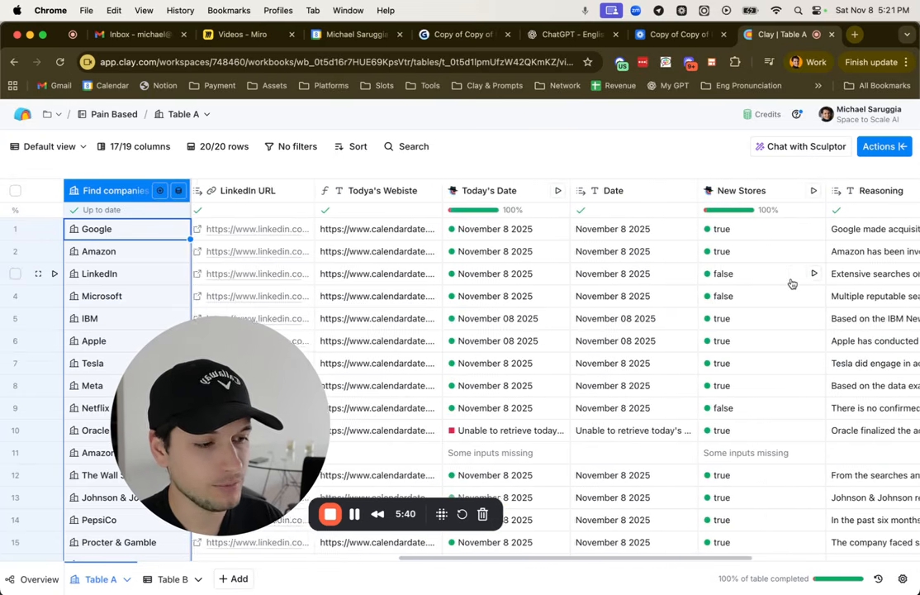
scroll(791, 282, right, 3)
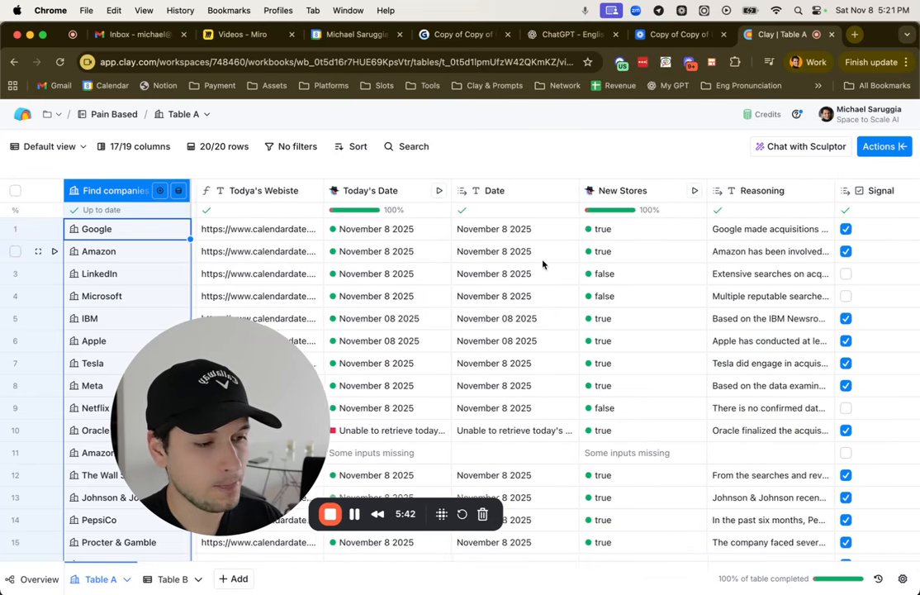
scroll(543, 265, left, 3)
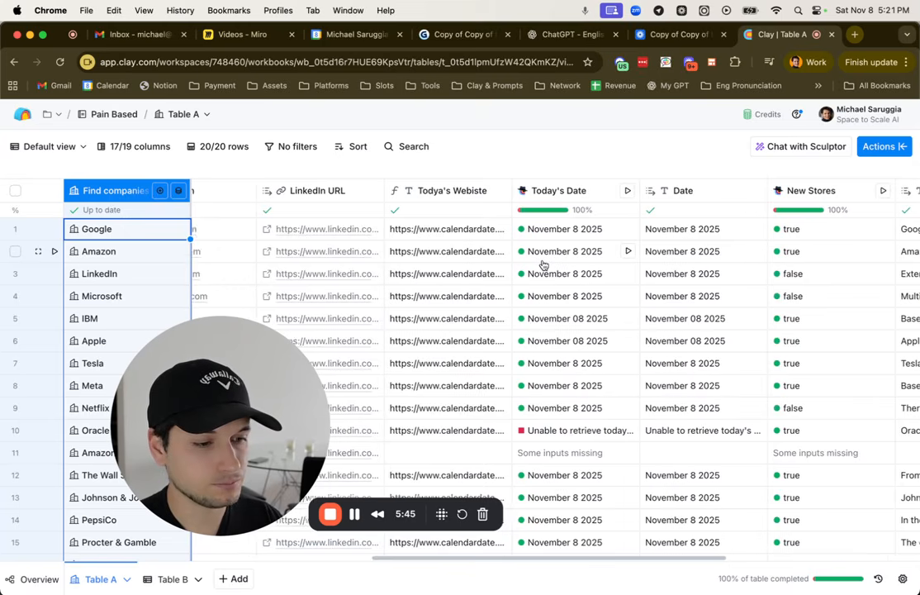
scroll(542, 265, right, 3)
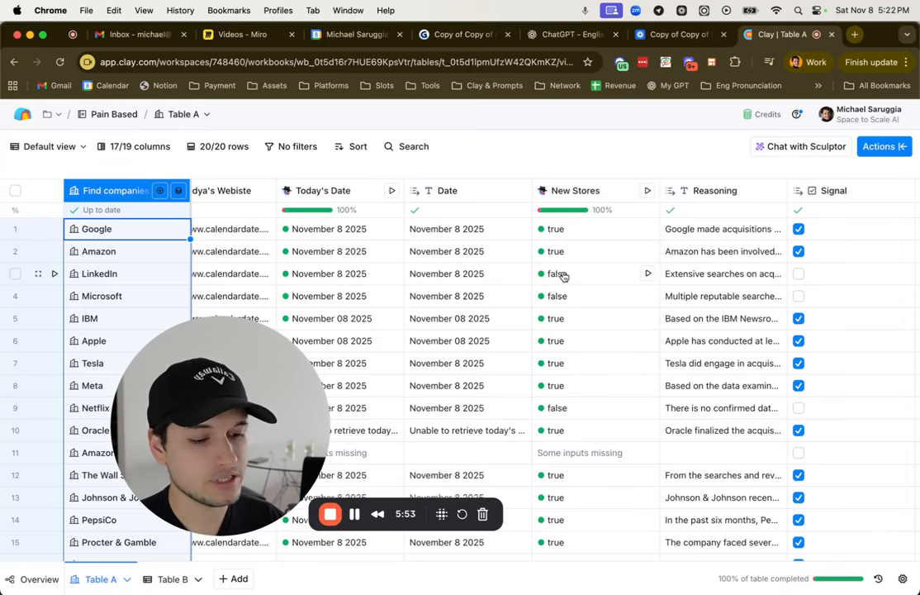
- Examine the New Stores column's configuration and its prompt, and close it without changes
click(591, 193)
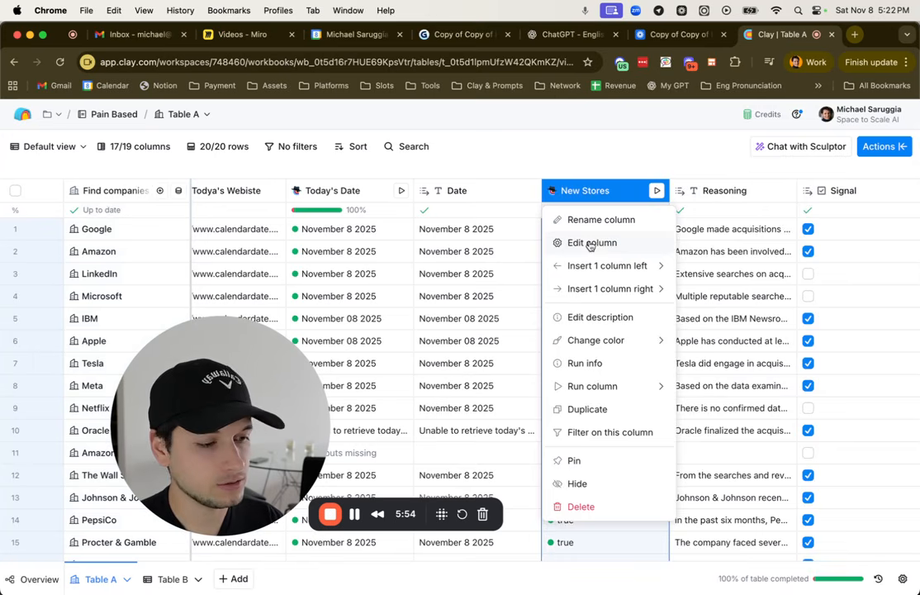
click(591, 243)
scroll(716, 291, down, 3)
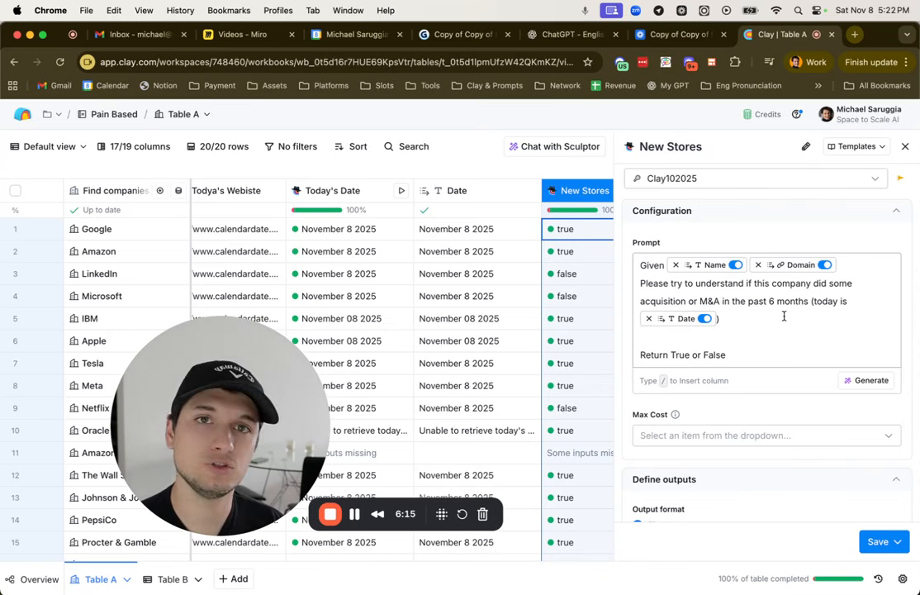
click(905, 146)
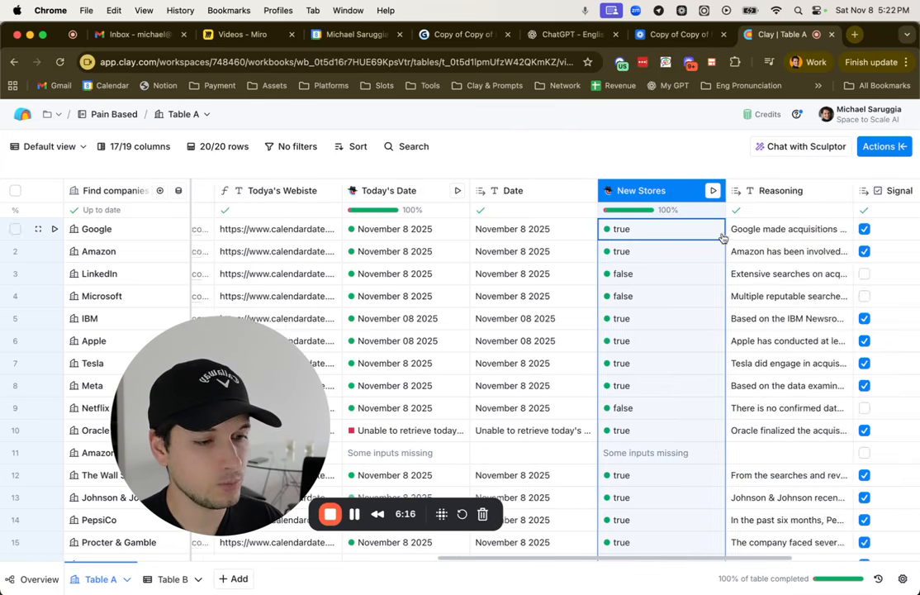
- Examine the prompt configuration of the Today's Date column and close it
click(547, 195)
click(506, 242)
scroll(758, 271, down, 3)
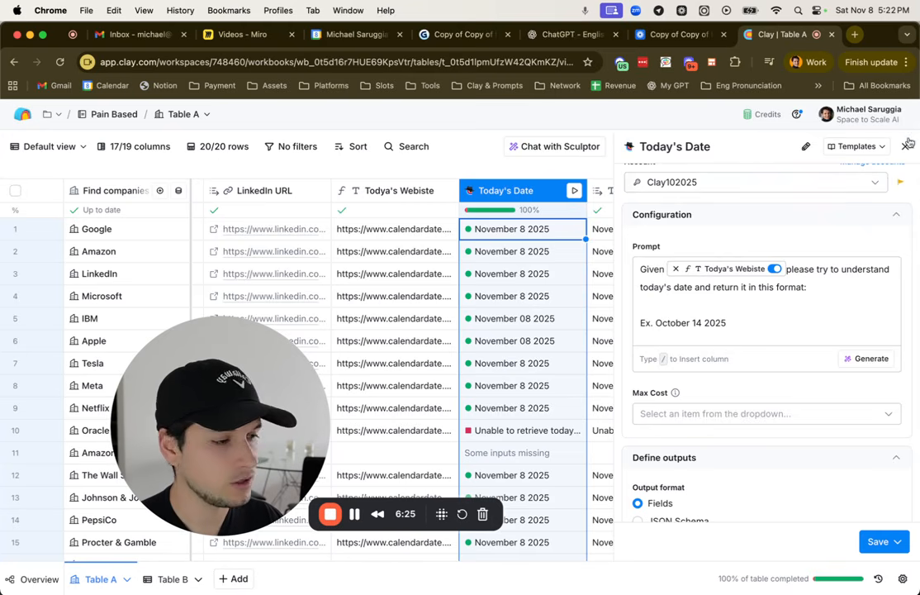
key(Escape)
- Copy the calendardate.com/todays.htm address from the Google row's Todya's Webiste cell and open it in a new browser tab
scroll(628, 233, left, 4)
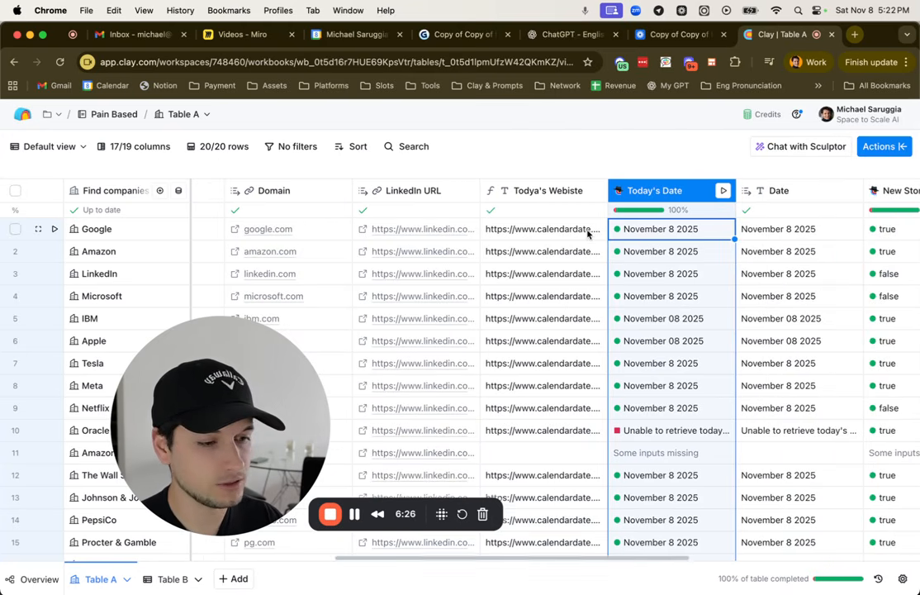
double_click(544, 230)
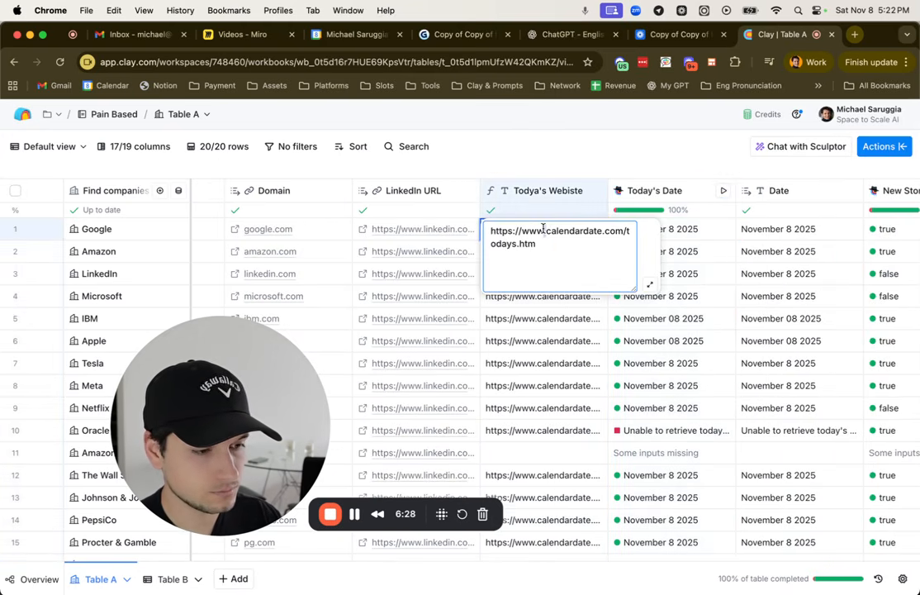
triple_click(543, 229)
key(super+c)
click(853, 35)
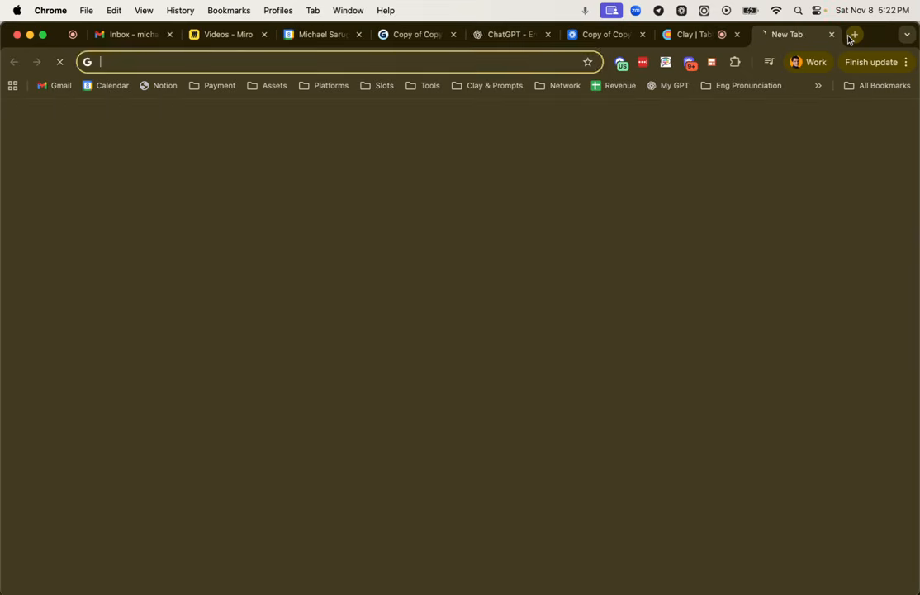
key(super+v)
key(Return)
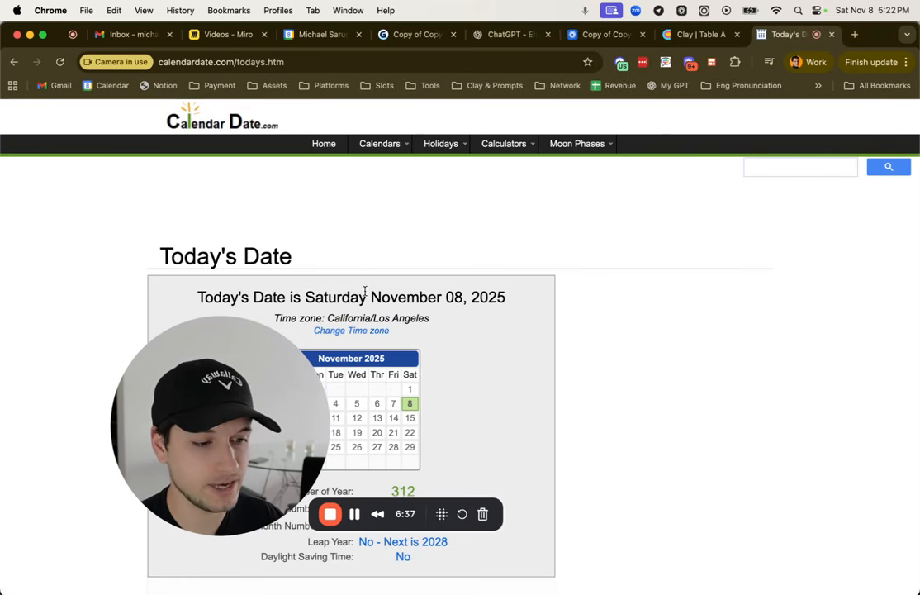
- Check the current date displayed on the Calendar Date page and return to the Clay table
drag(368, 296, 528, 295)
click(398, 303)
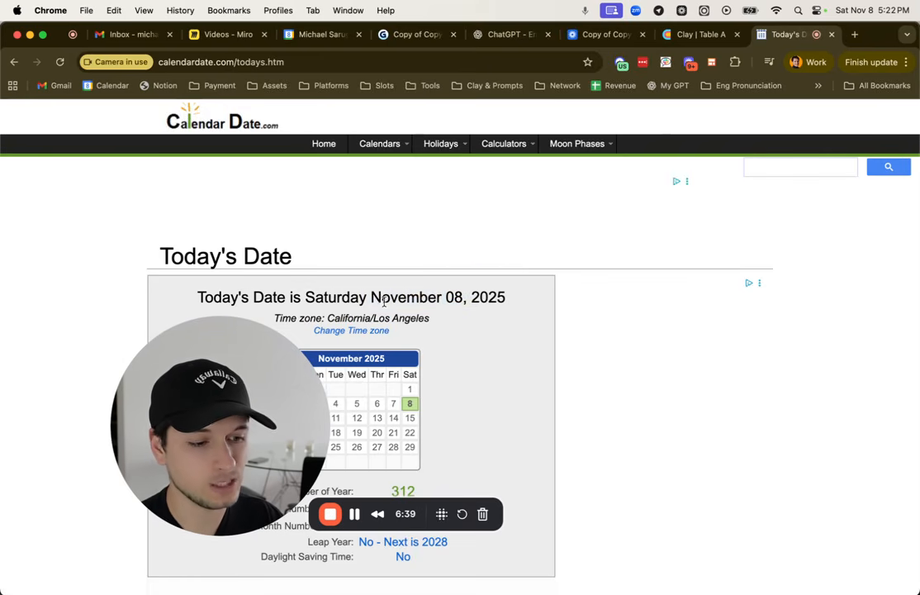
double_click(384, 300)
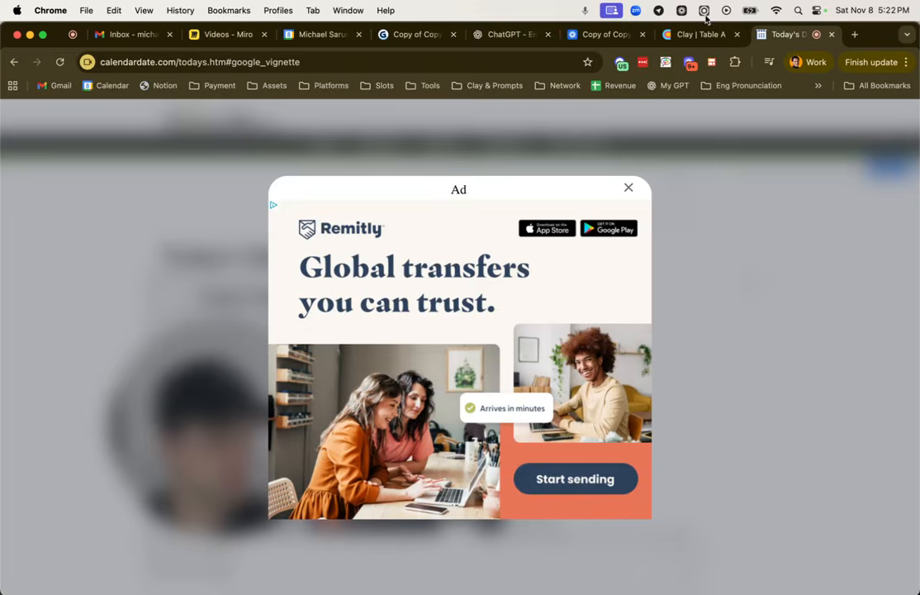
click(702, 34)
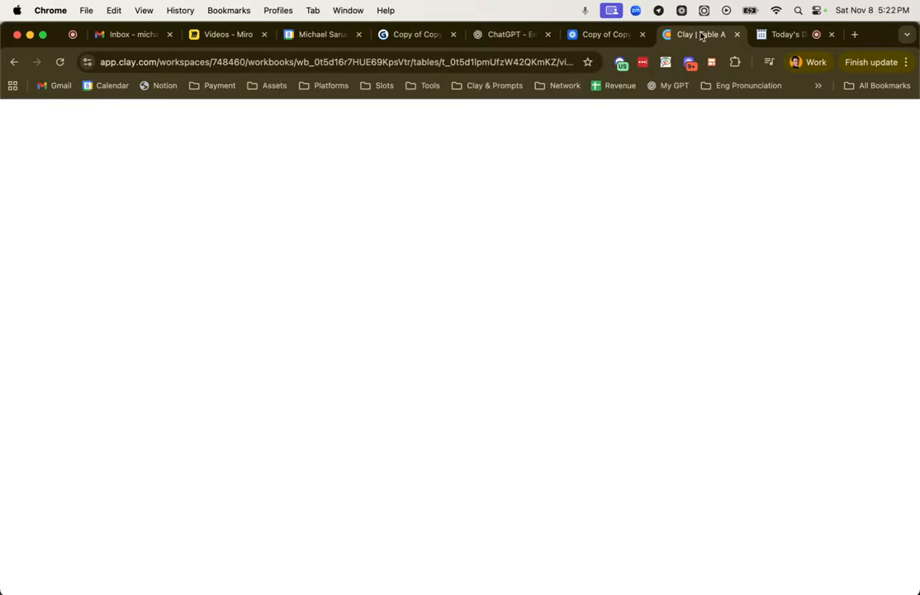
- Reopen the New Stores column's configuration, review the prompt's acquisition and M&A instruction, and close it
scroll(694, 343, right, 3)
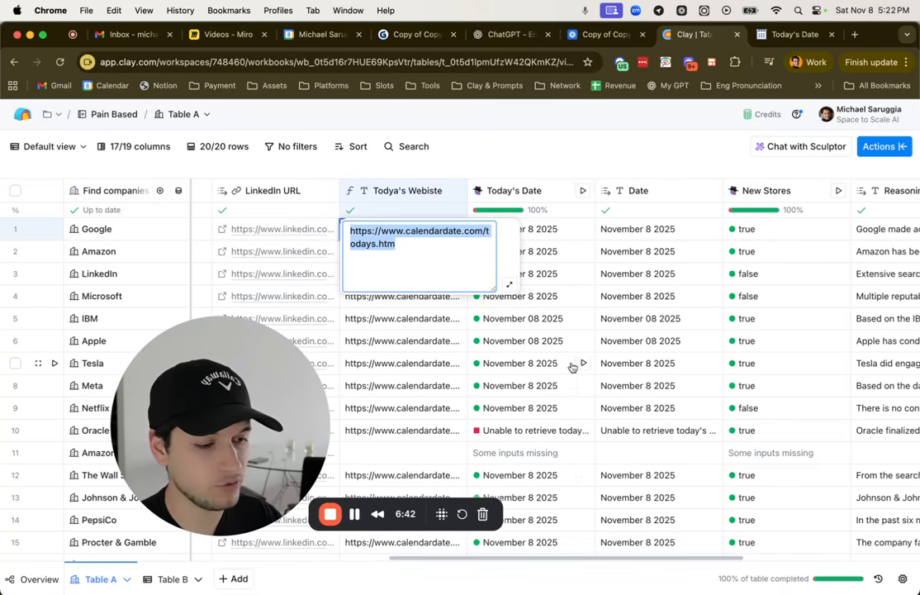
scroll(578, 412, right, 3)
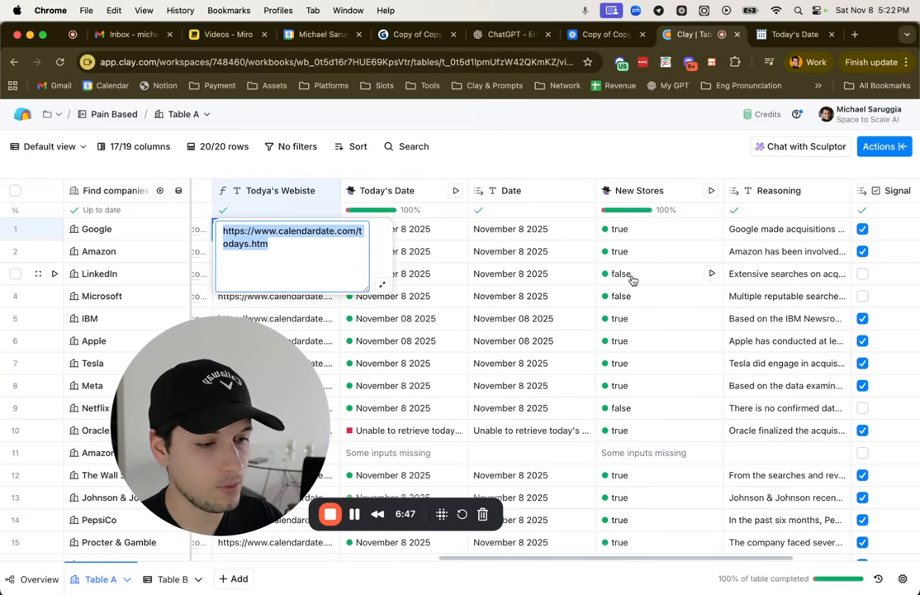
click(640, 191)
click(643, 243)
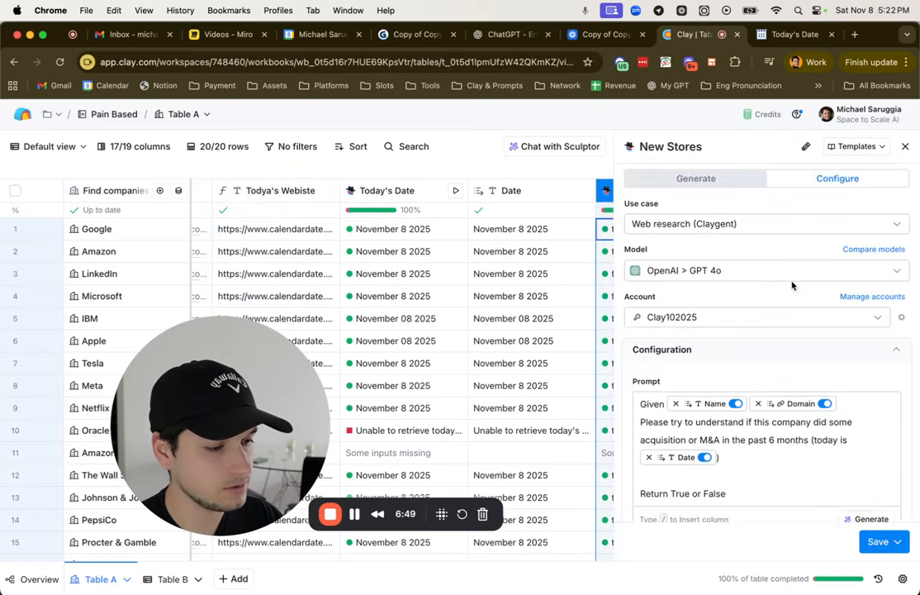
scroll(789, 285, down, 3)
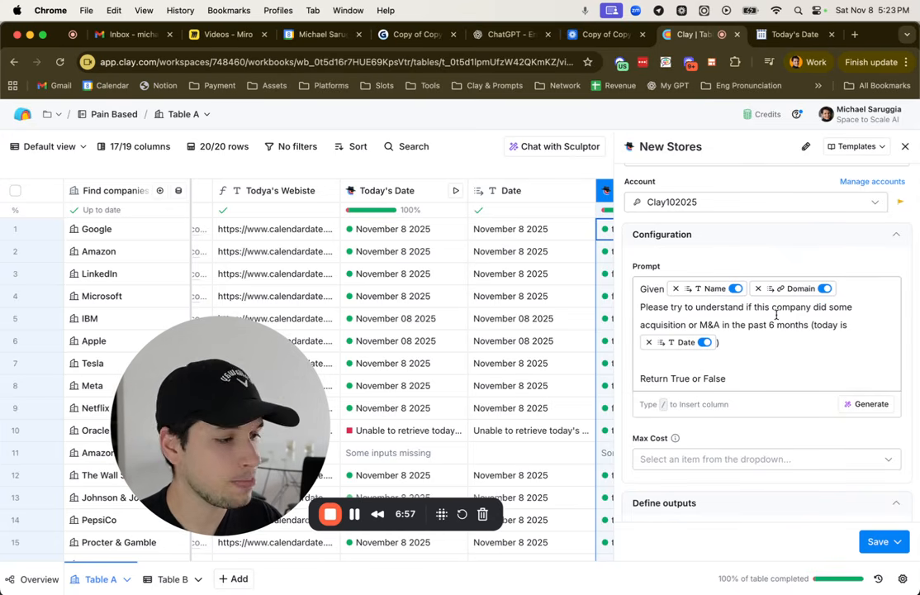
drag(856, 323, 639, 310)
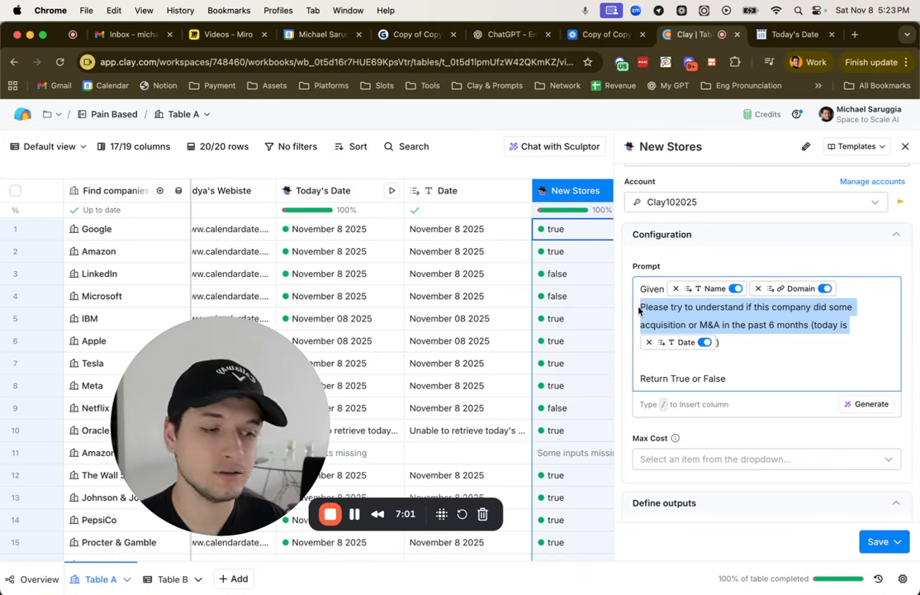
click(905, 147)
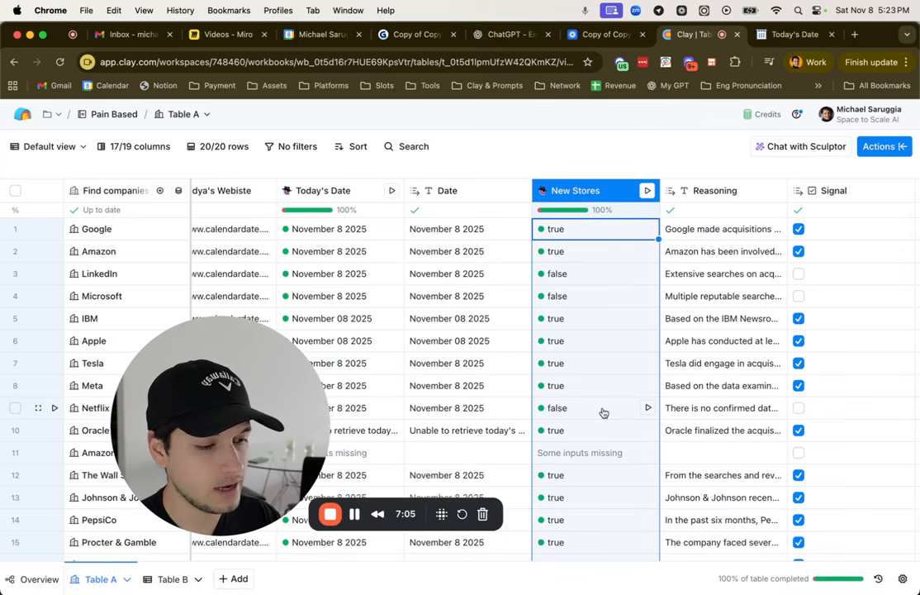
- Read the full Reasoning text for the Google row, close it, and view the Signal and Write to Other Table columns
scroll(595, 366, right, 2)
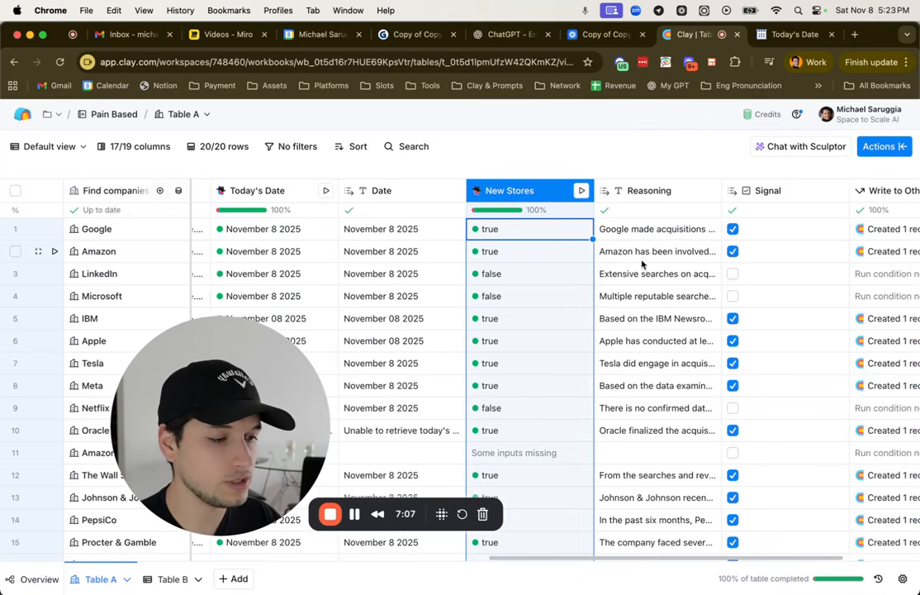
scroll(644, 351, right, 4)
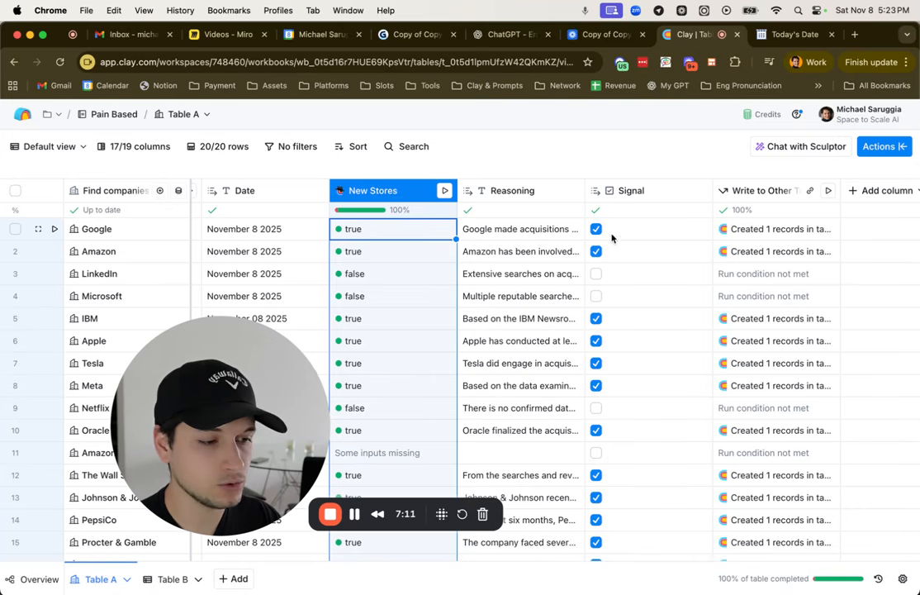
double_click(518, 231)
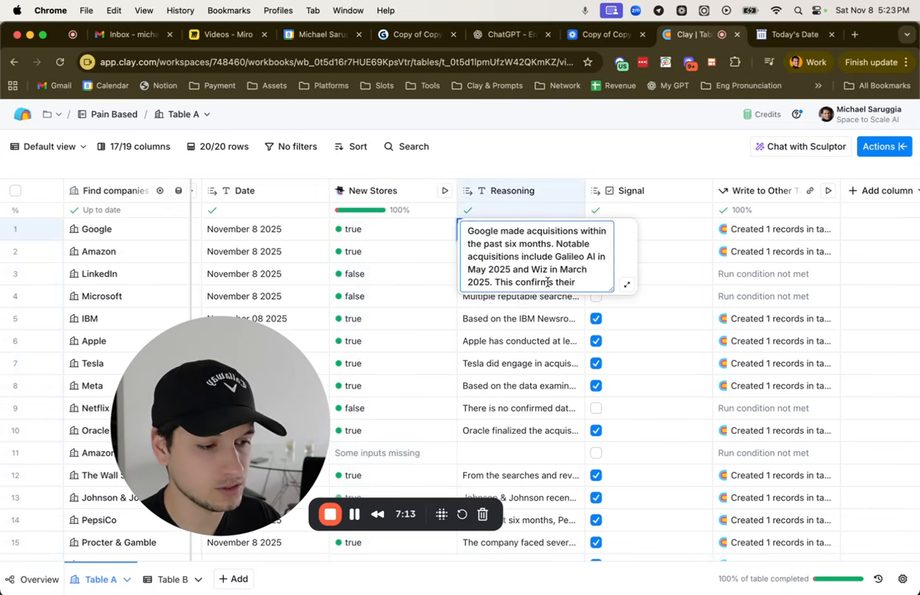
scroll(546, 282, down, 2)
scroll(537, 268, up, 2)
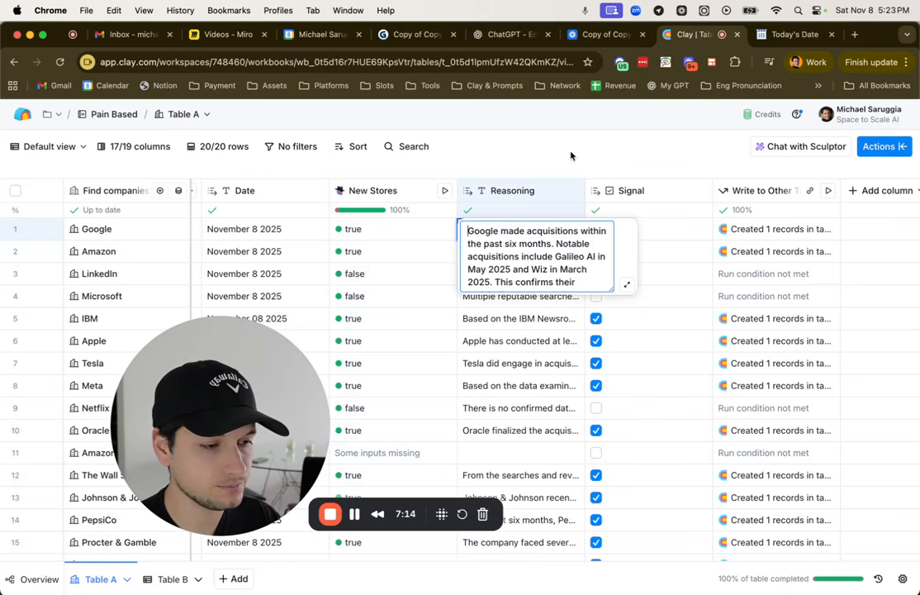
key(Escape)
scroll(641, 250, right, 1)
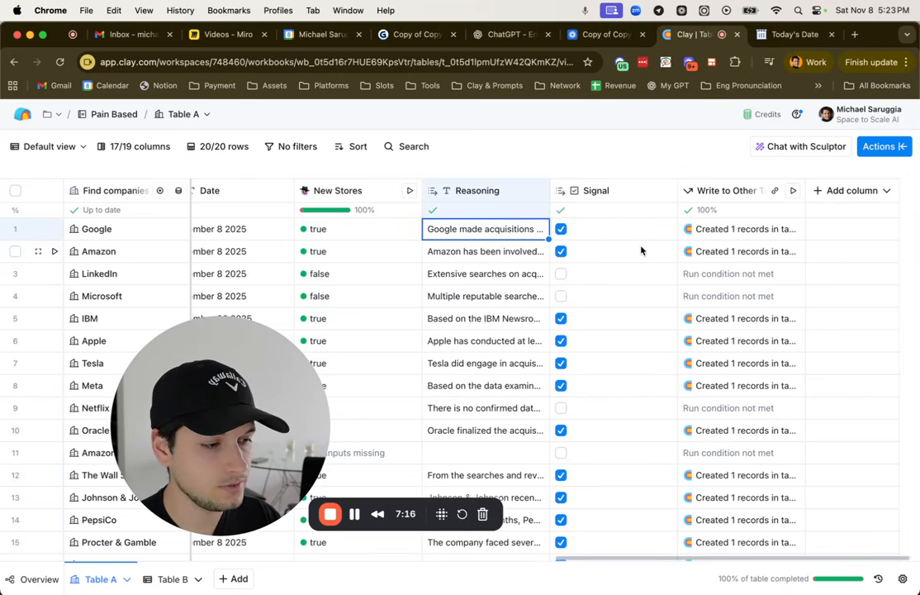
- Open Table B and look through its domain and reasoning records
click(182, 576)
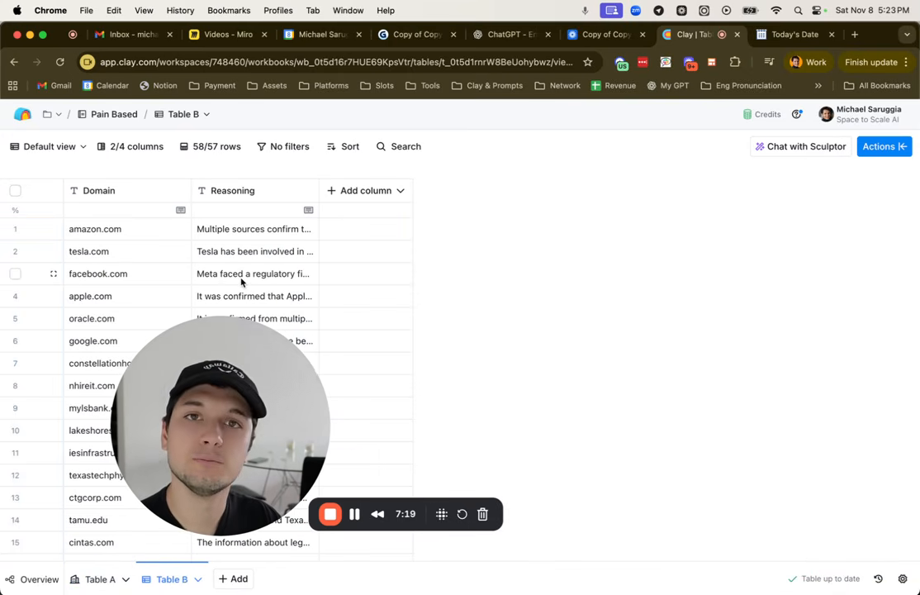
scroll(241, 282, down, 6)
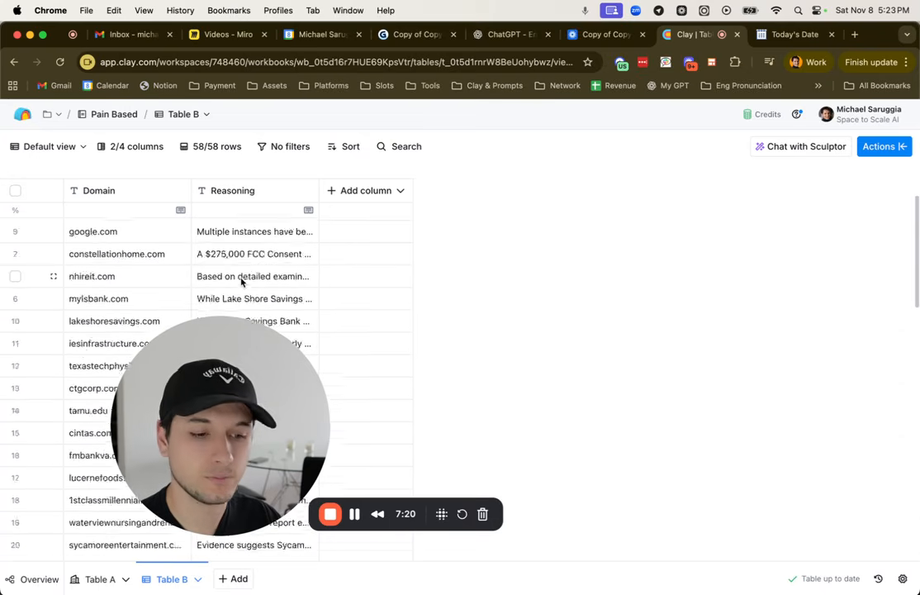
- Return to Table A and look through its columns from Country to Write to Other Table
click(95, 577)
scroll(591, 397, right, 10)
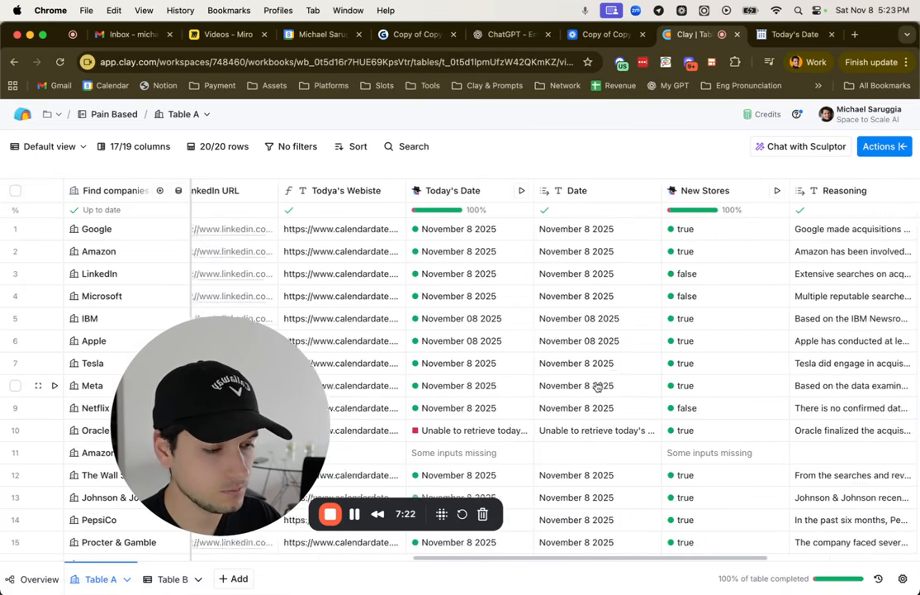
scroll(597, 386, right, 6)
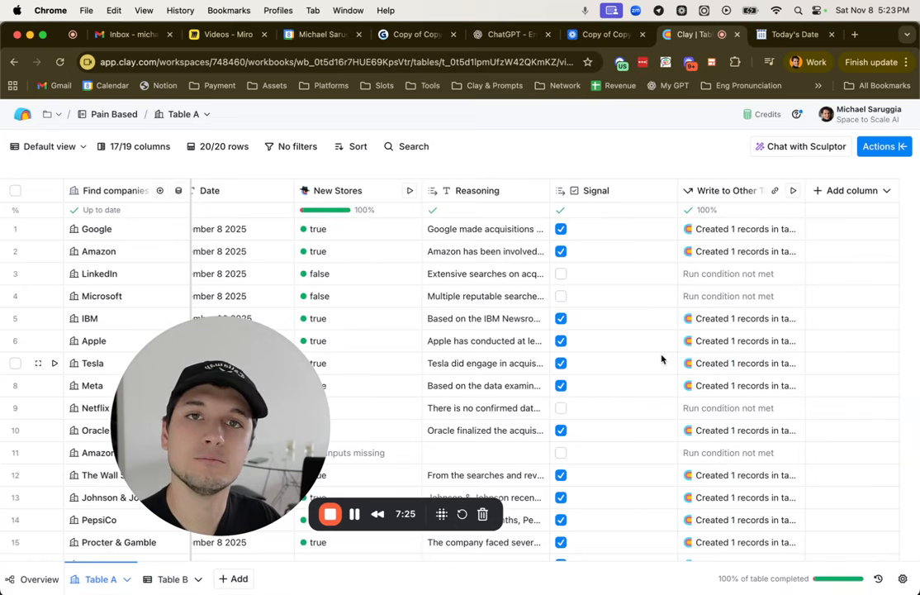
scroll(661, 357, left, 10)
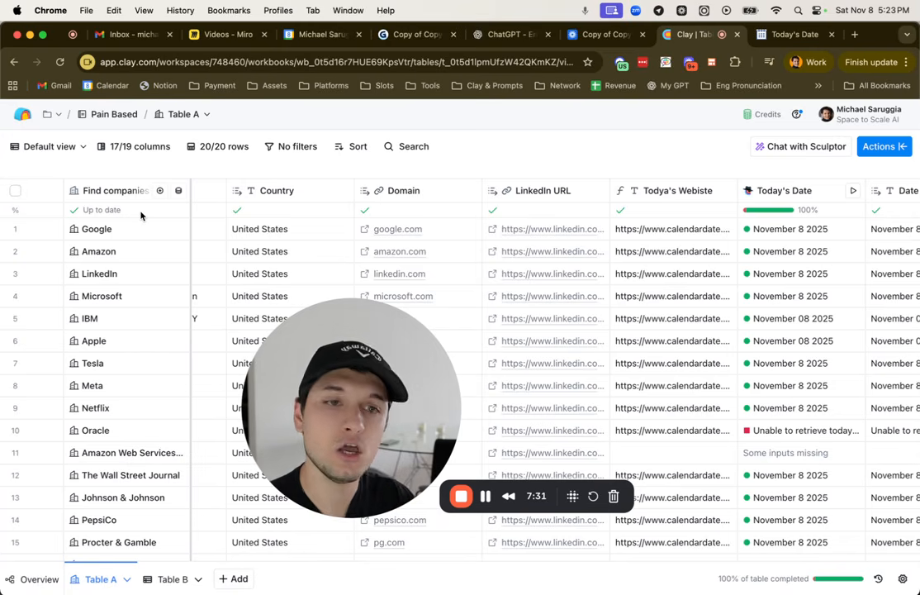
scroll(507, 193, right, 5)
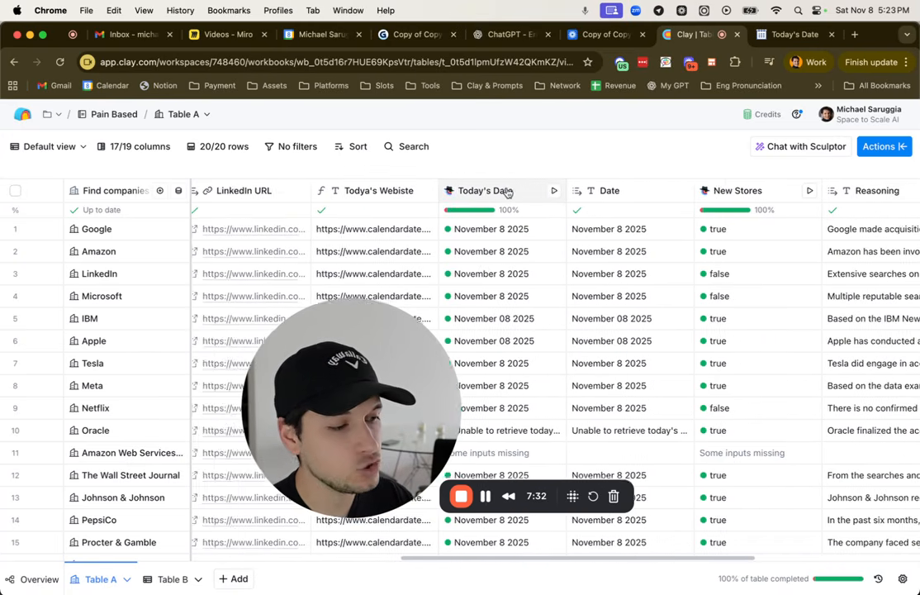
scroll(507, 193, right, 6)
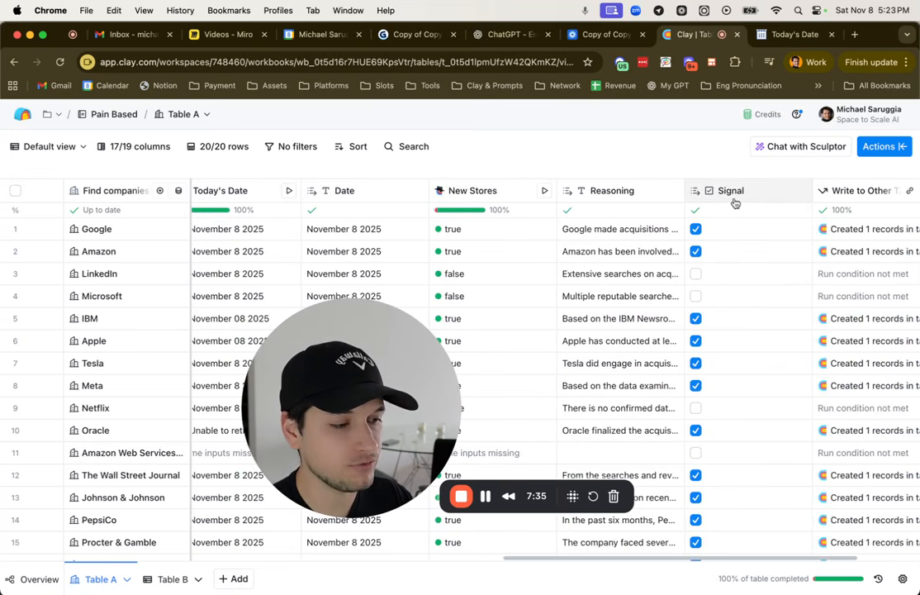
- Open Table A's settings, review the auto-update and scheduled re-run options, and close them
click(903, 578)
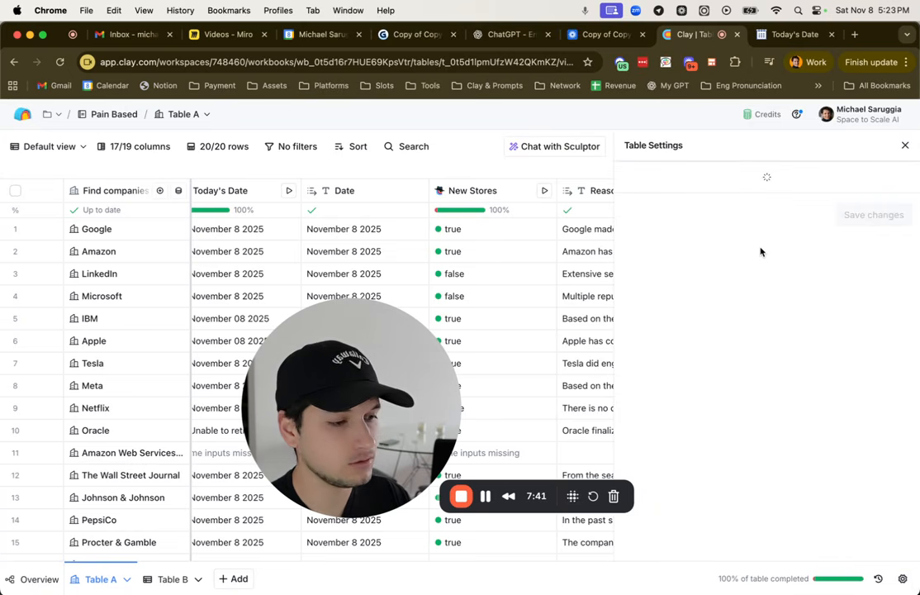
scroll(759, 250, down, 5)
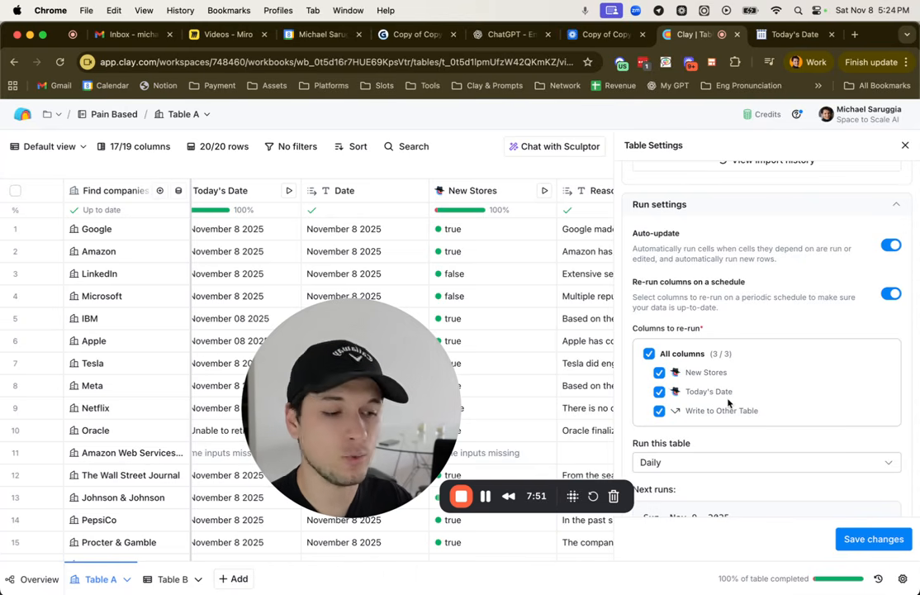
click(905, 145)
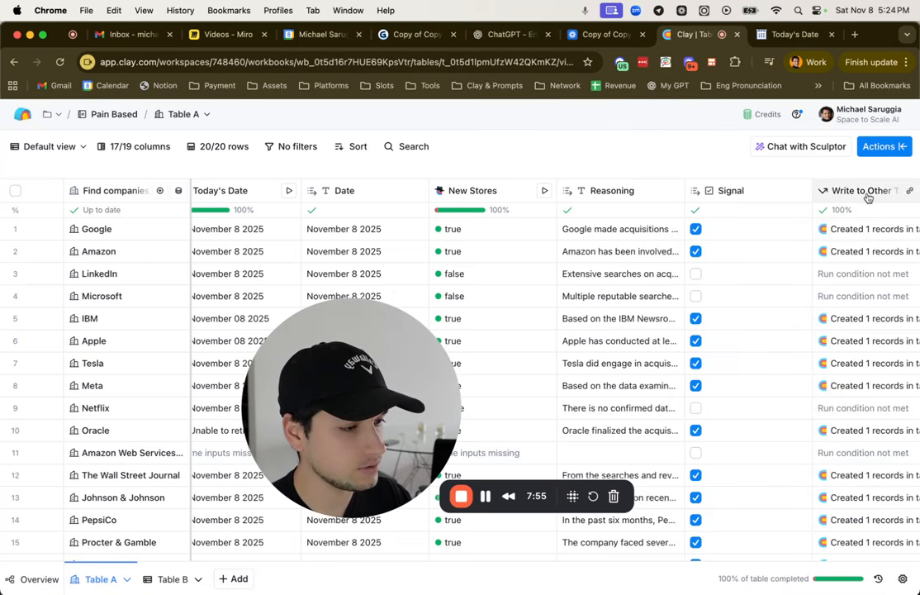
- Set Table A's scheduled re-run frequency to Monthly, save the table settings, and close them
click(902, 578)
scroll(813, 431, down, 8)
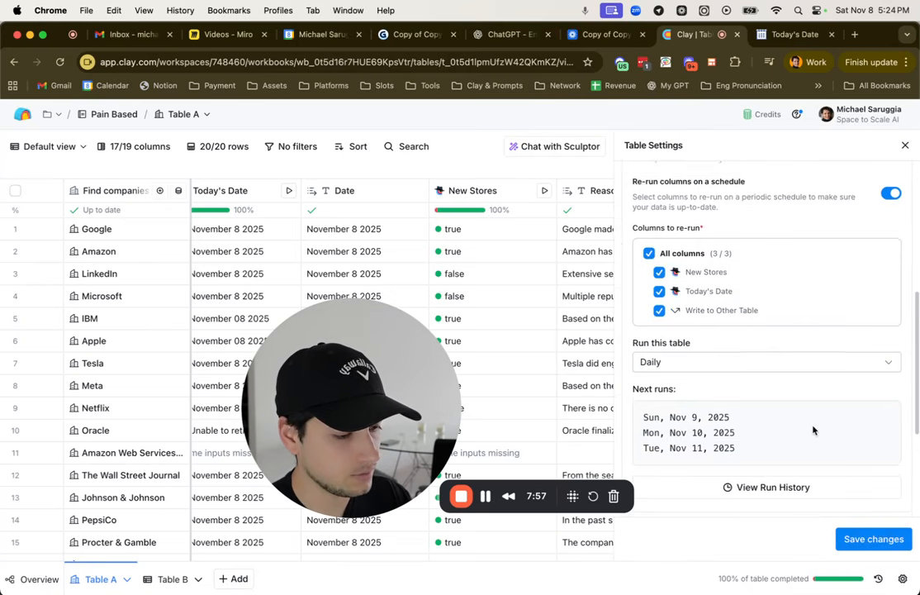
click(684, 352)
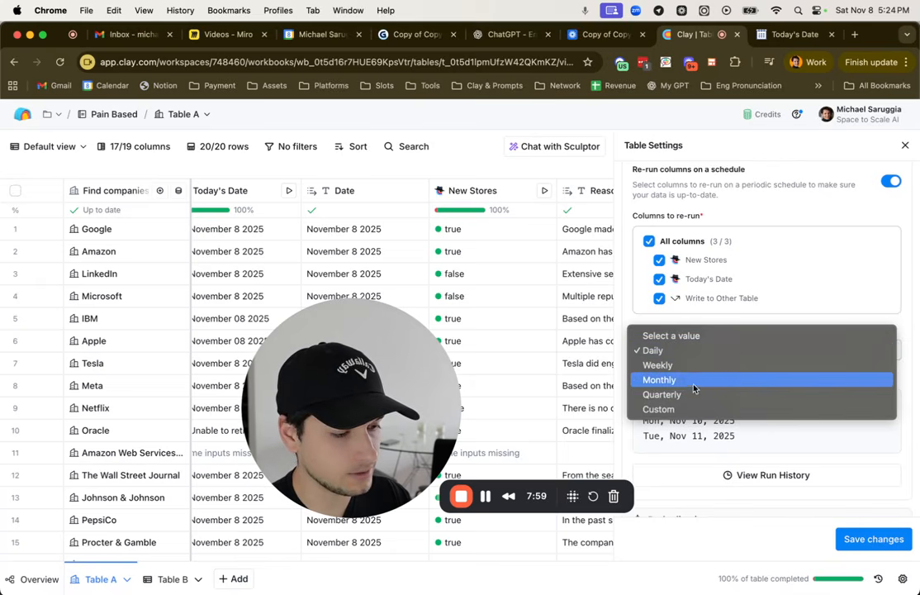
click(690, 382)
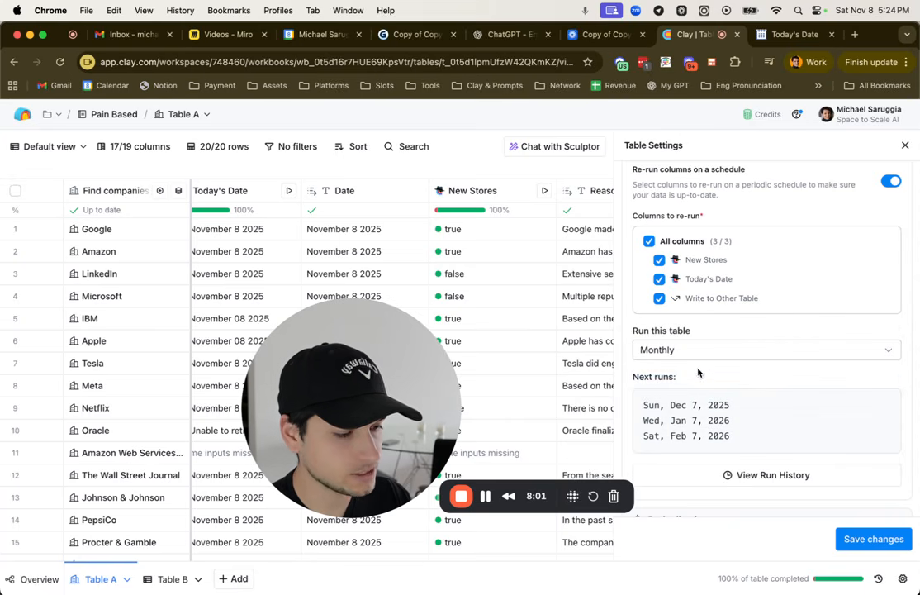
click(871, 538)
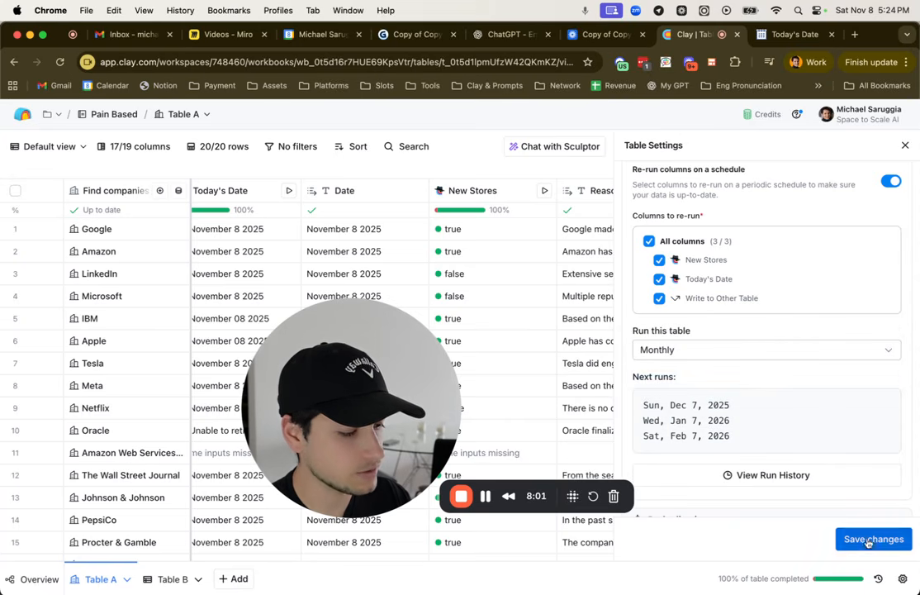
click(905, 145)
- Open the New Stores column's configuration, highlight "past 6 months" in its prompt, and close it
click(474, 190)
click(479, 242)
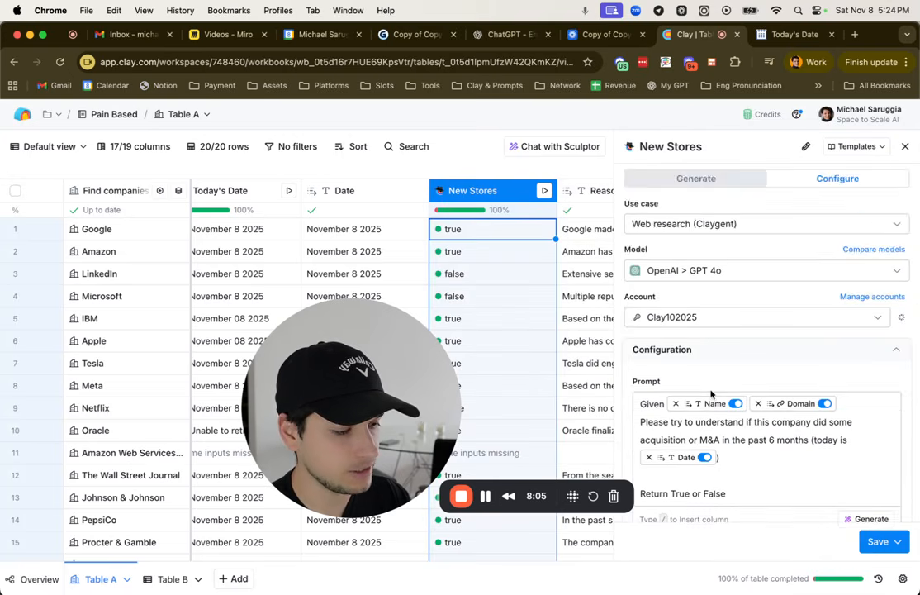
scroll(747, 385, down, 2)
drag(748, 346, 803, 349)
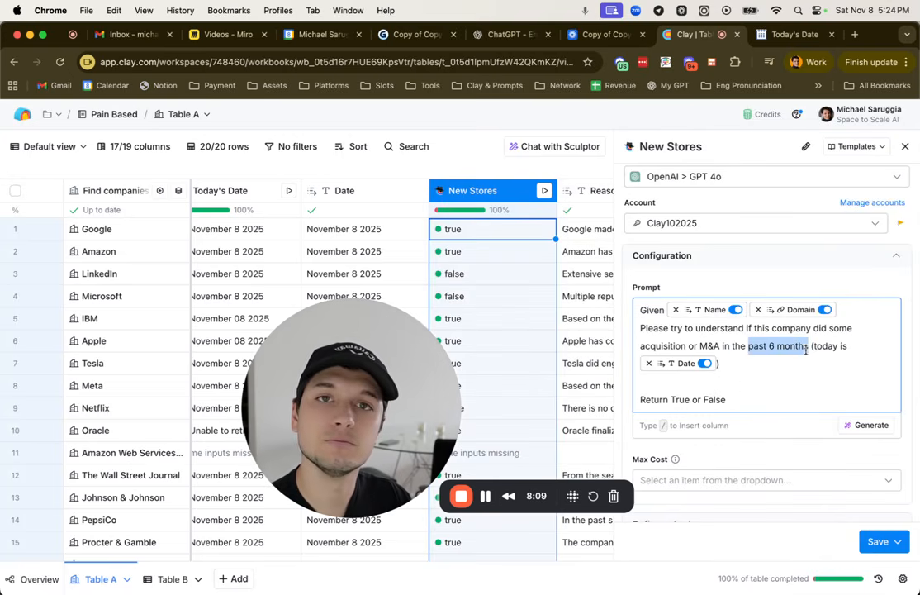
click(904, 146)
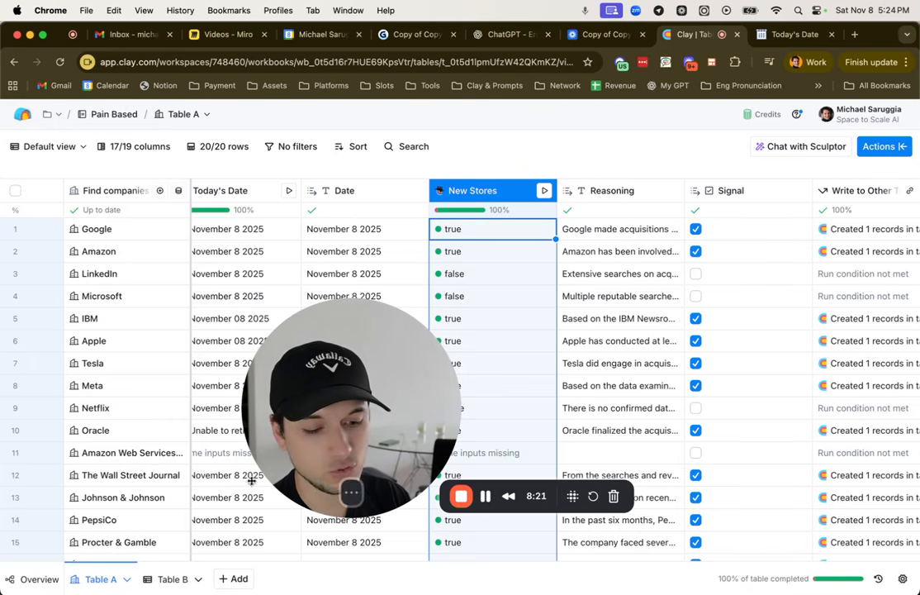
- View the records in Table B, then return to Table A's date, New Stores and Reasoning columns
click(172, 578)
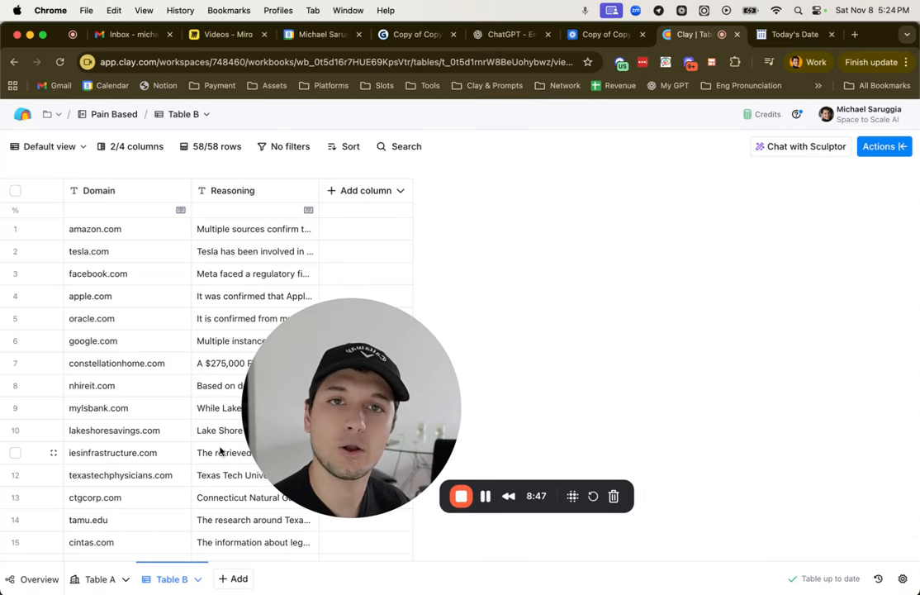
click(93, 579)
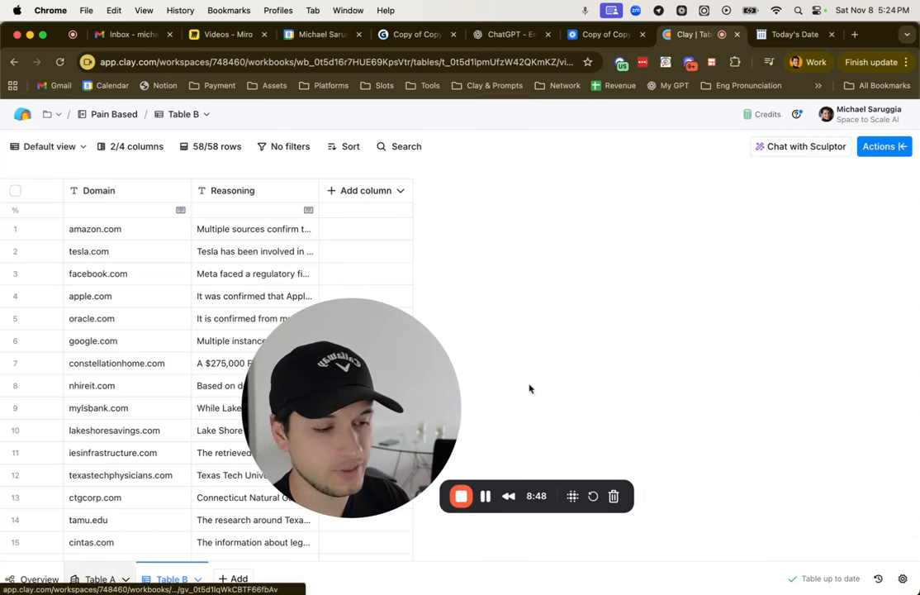
scroll(619, 310, right, 15)
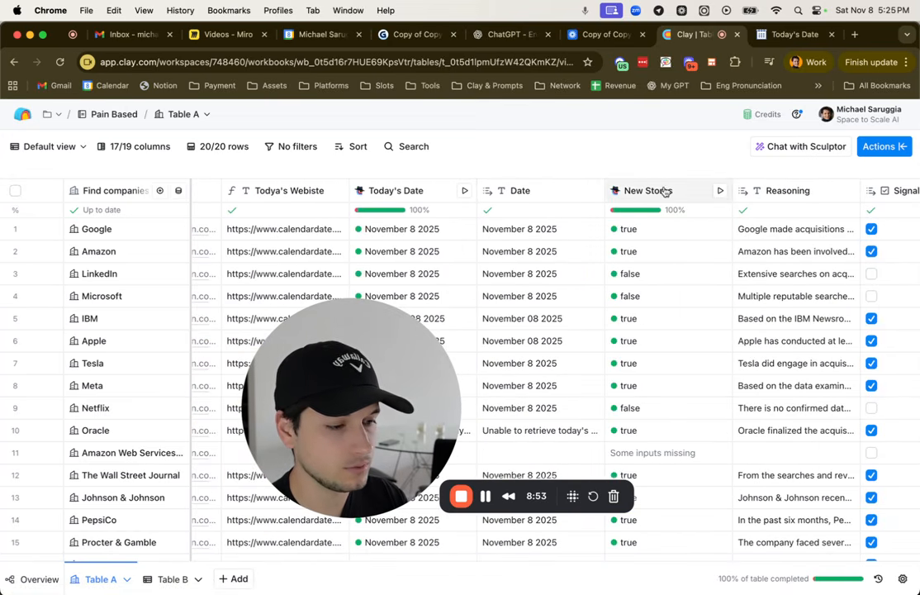
drag(392, 195, 702, 195)
shift+click(772, 197)
right_click(673, 203)
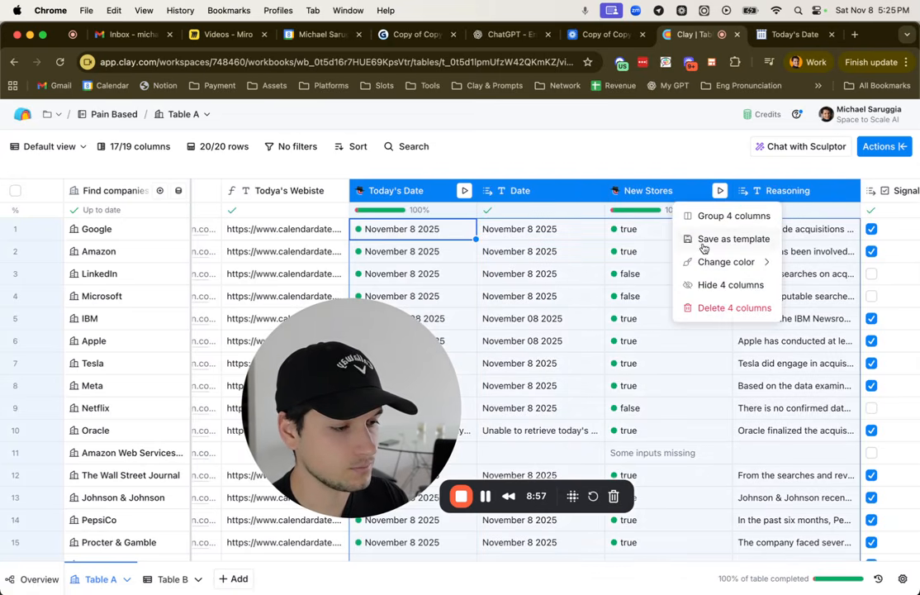
click(632, 165)
click(717, 273)
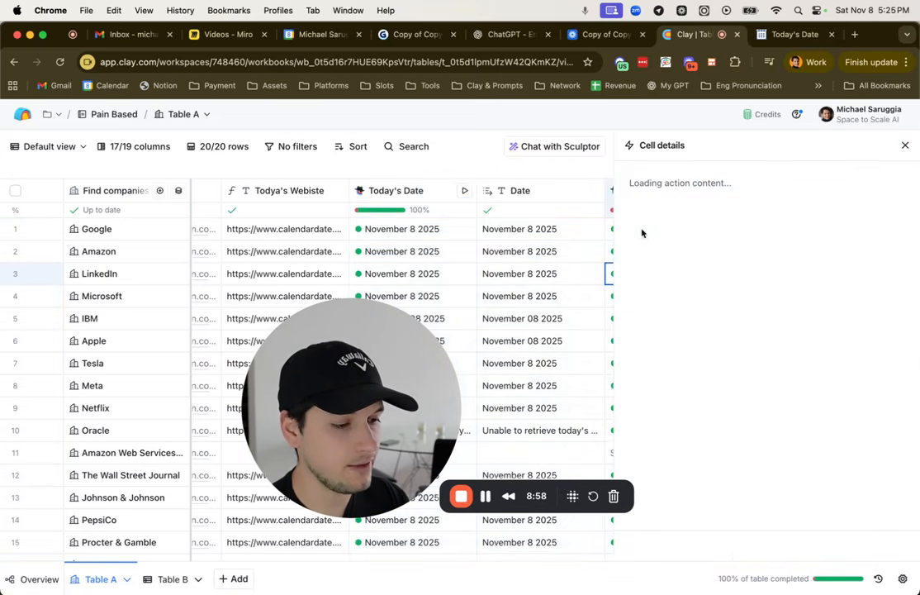
click(905, 145)
scroll(768, 262, right, 1)
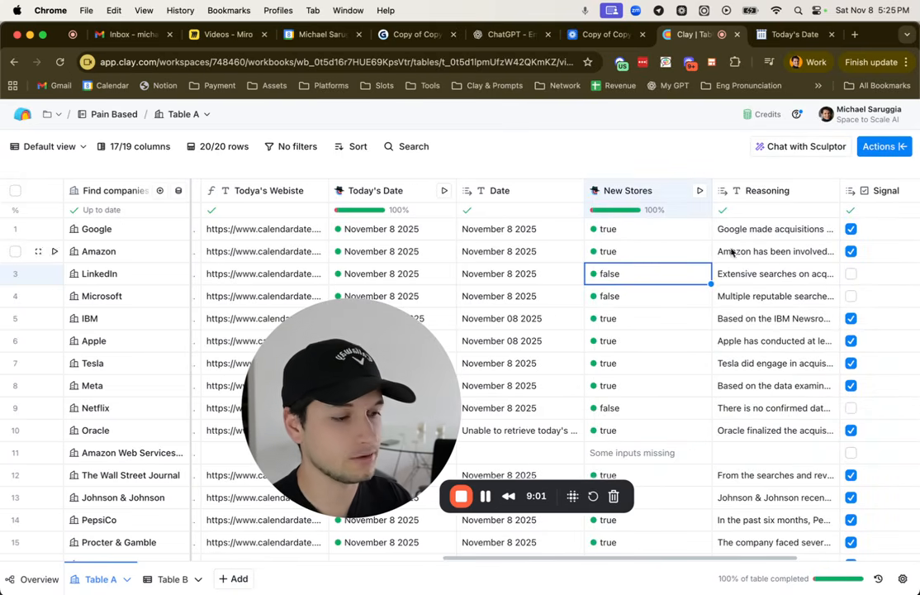
- In the New Stores column's prompt, replace the acquisition and M&A wording with "openeed new retails stores"
click(643, 197)
click(637, 242)
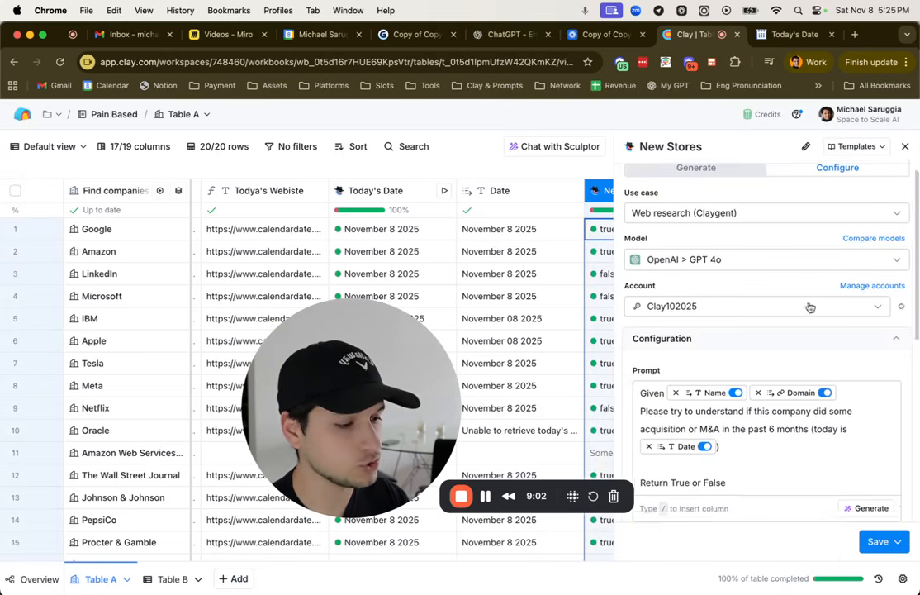
scroll(808, 302, down, 3)
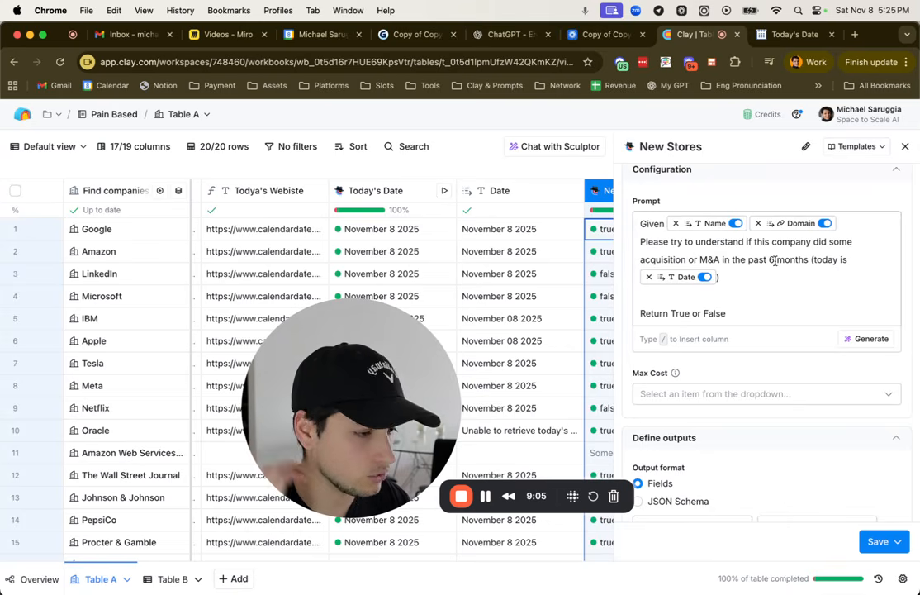
scroll(569, 242, right, 5)
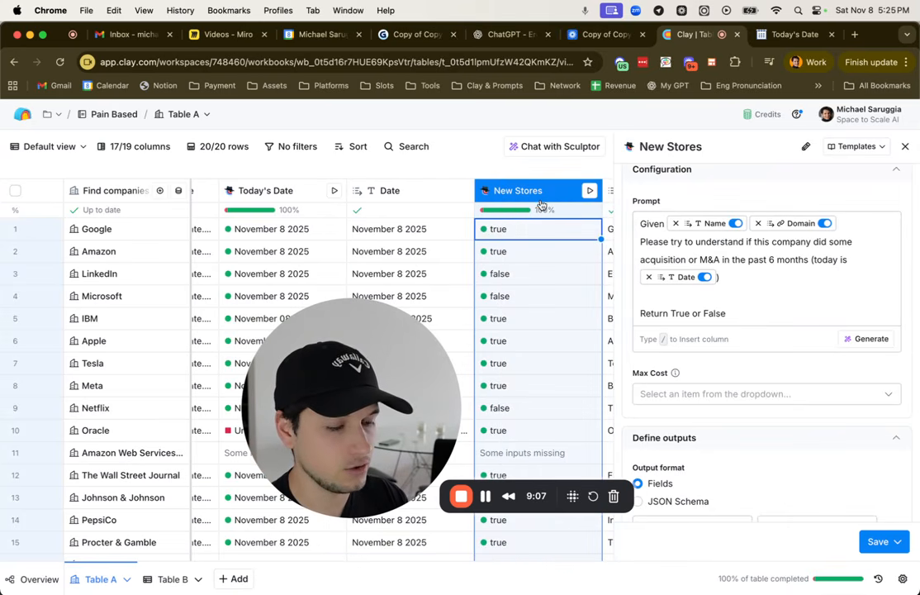
click(749, 278)
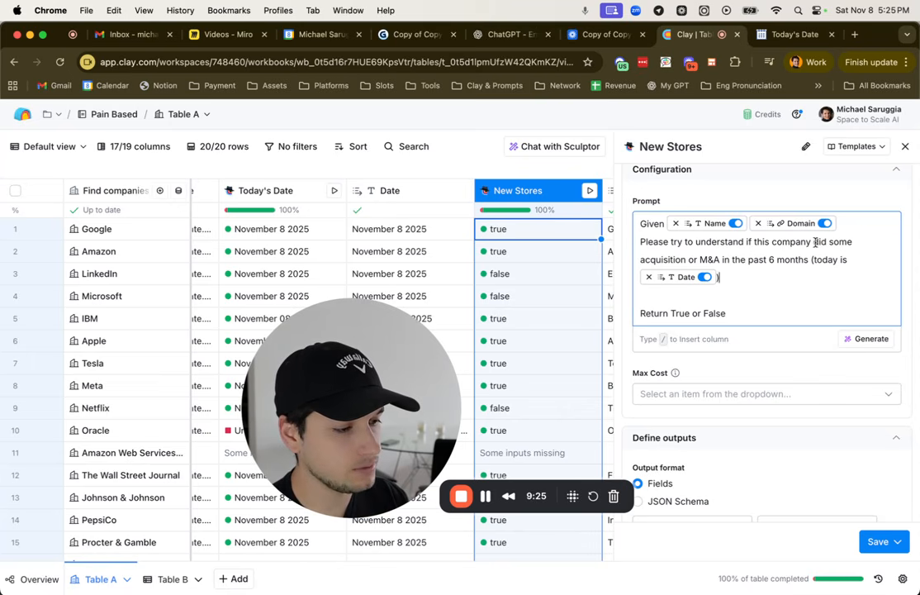
drag(813, 242, 719, 252)
text(opened)
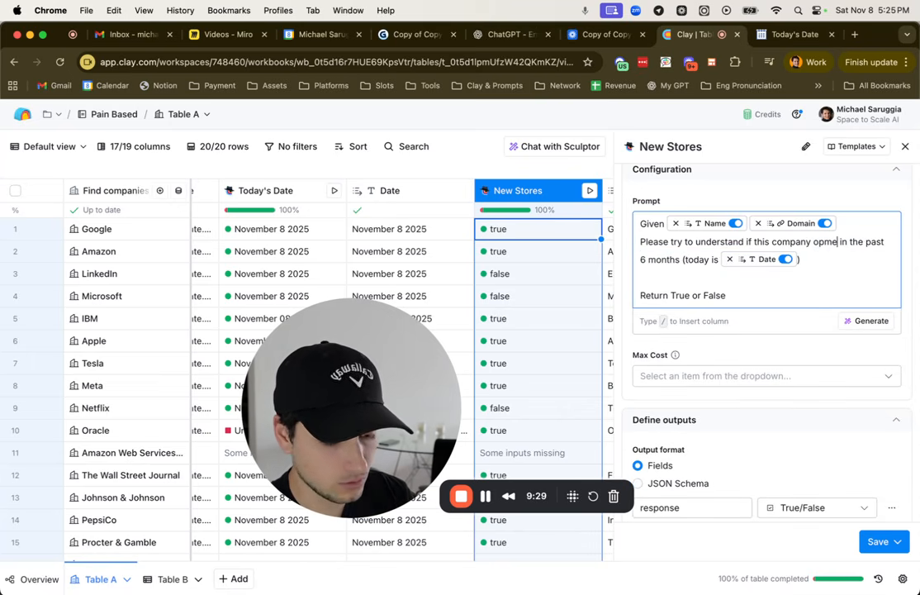
key(BackSpace)
key(BackSpace)
key(BackSpace)
key(BackSpace)
text(eneed)
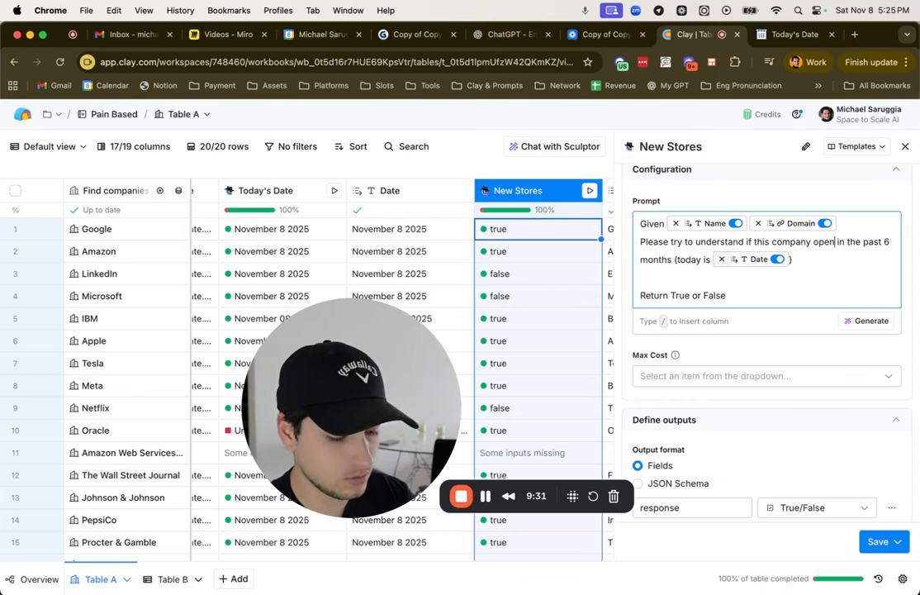
text( new retails s)
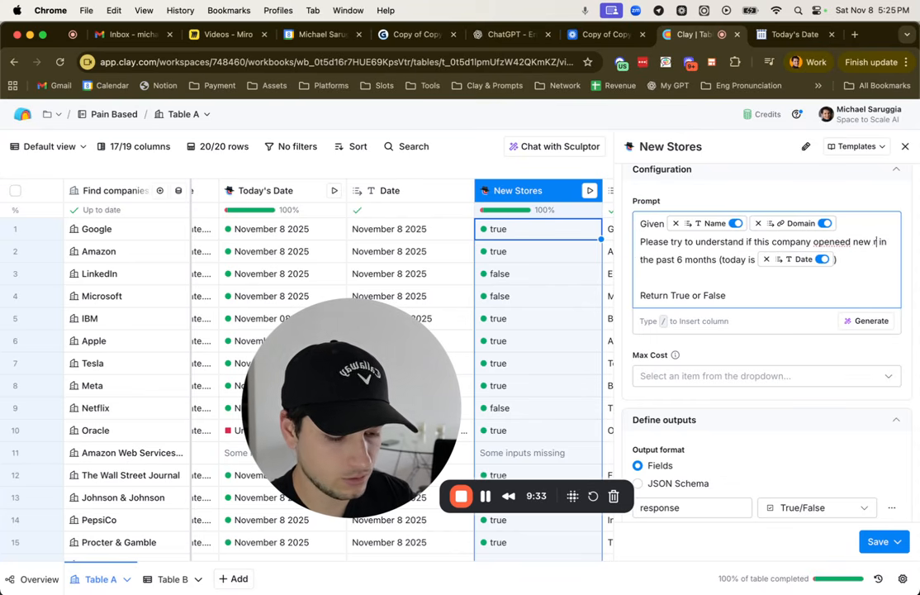
text(tores)
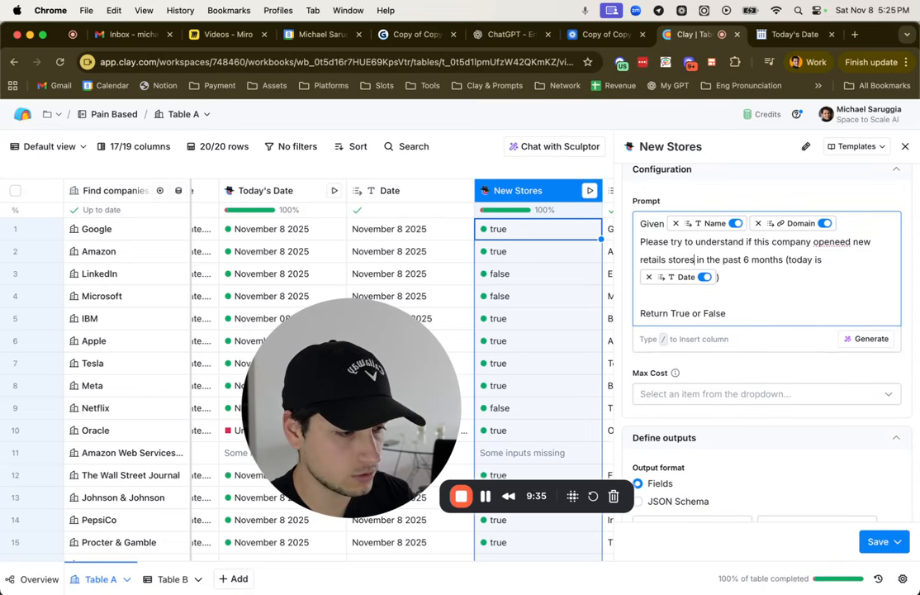
- Save the New Stores column, run it on 10 rows, and view the results through the Write to Other Table column
click(897, 539)
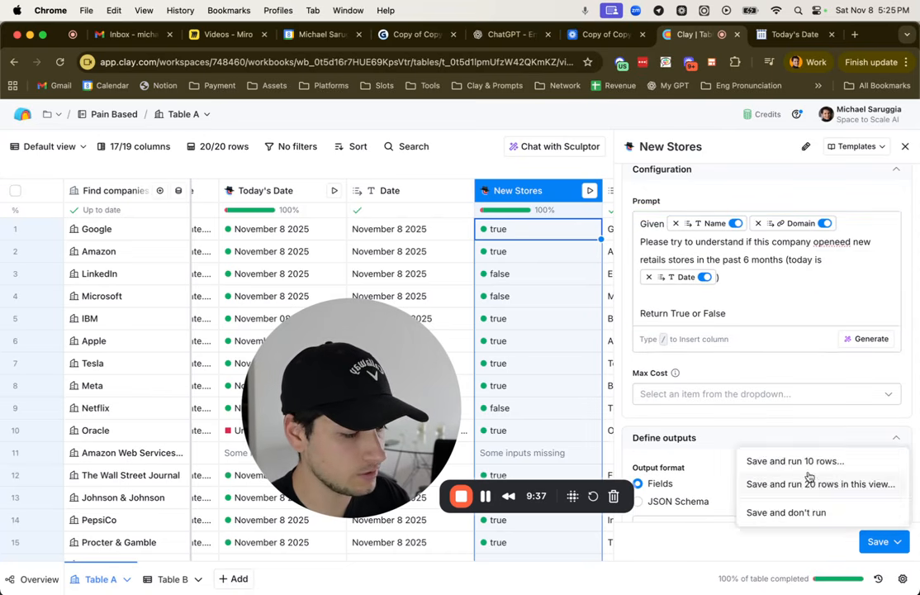
click(803, 467)
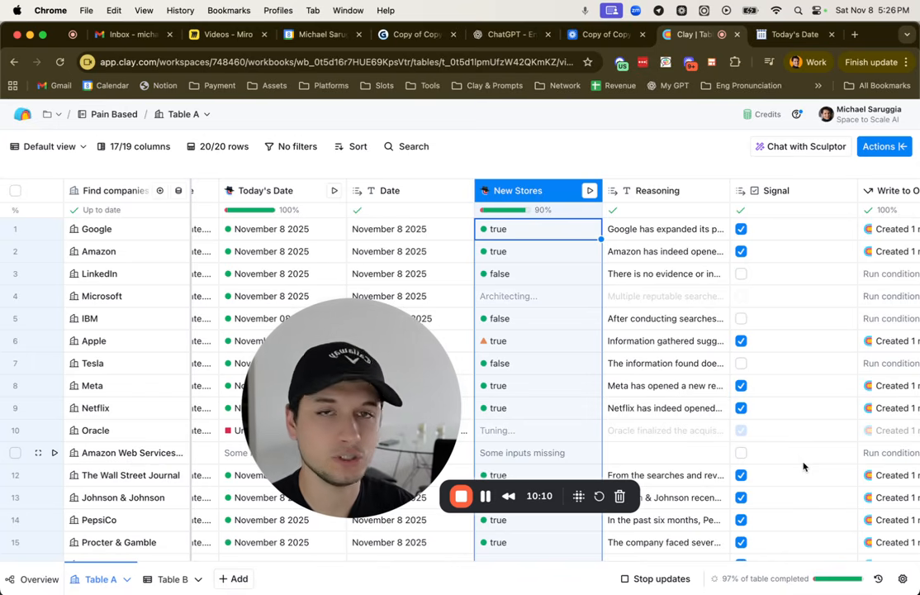
scroll(777, 338, right, 3)
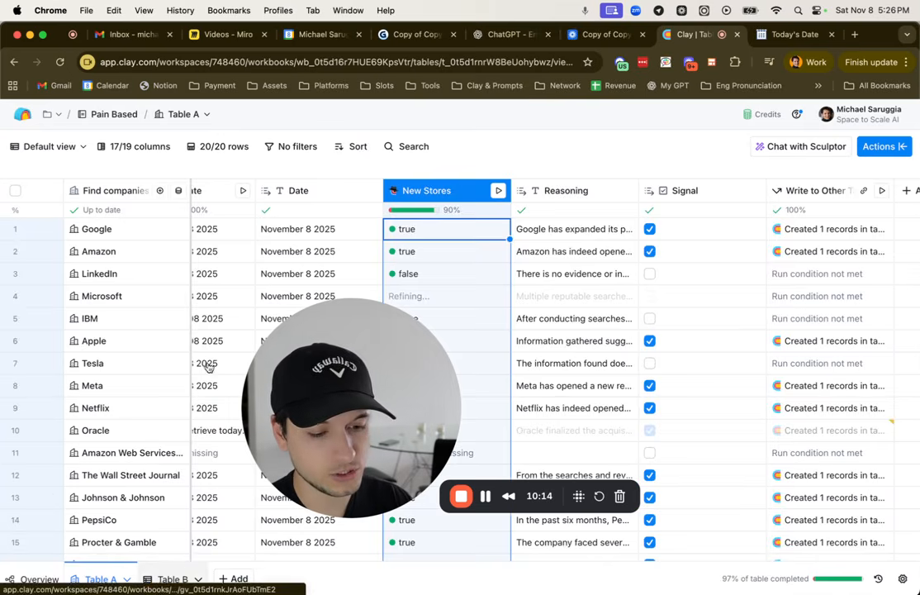
- Open Table B, look through its records, and return to Table A
click(172, 578)
scroll(162, 454, down, 5)
click(95, 578)
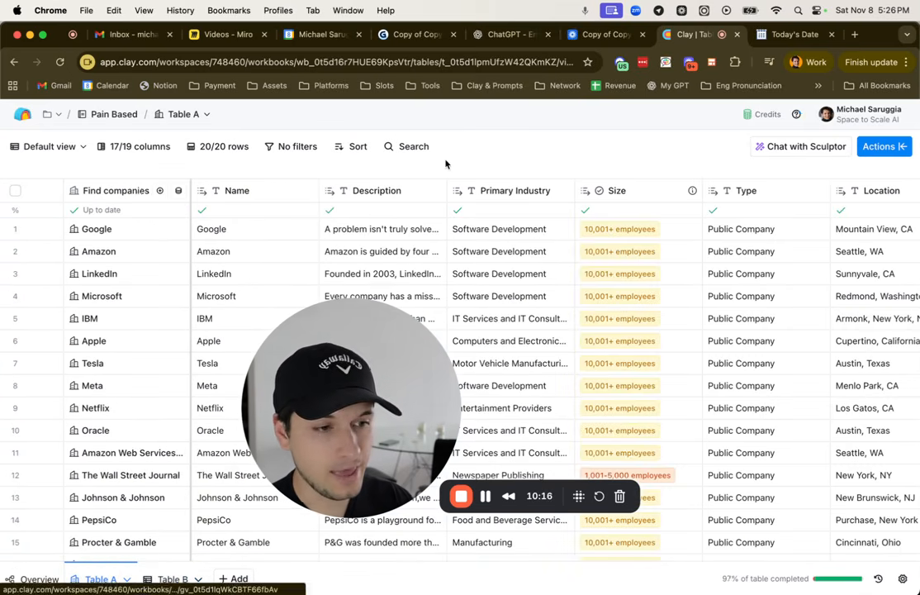
- Switch to the Gamma presentation and view the "Clay & GTM Engineering Is Tough" card with the free trainings link
click(405, 37)
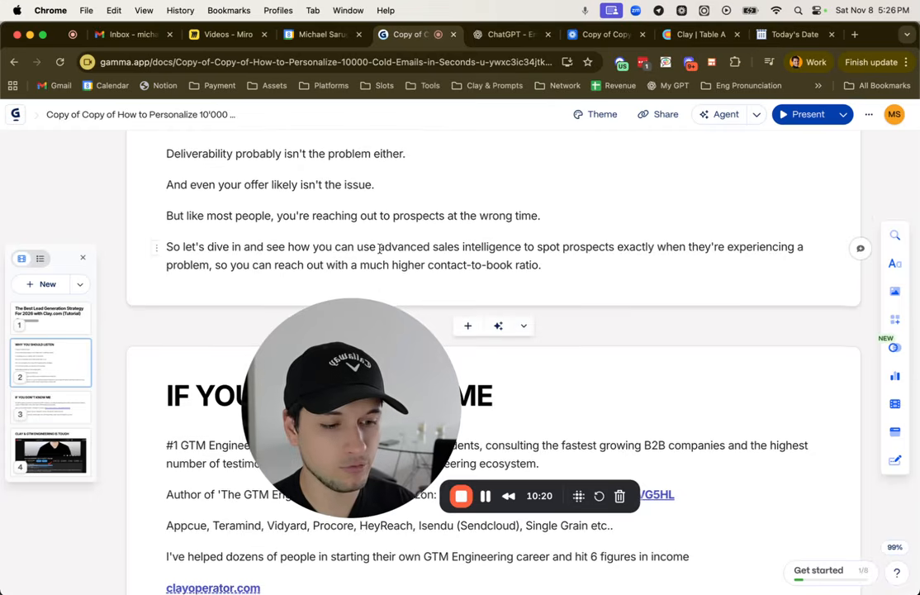
scroll(379, 252, down, 10)
drag(308, 397, 82, 401)
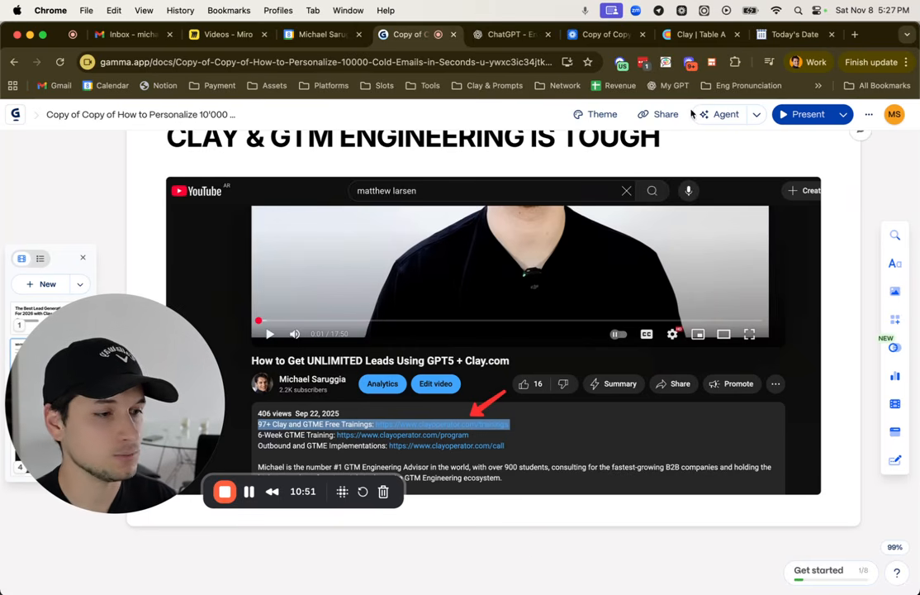
- Switch back to Clay and look across Table A's columns toward New Stores
click(696, 34)
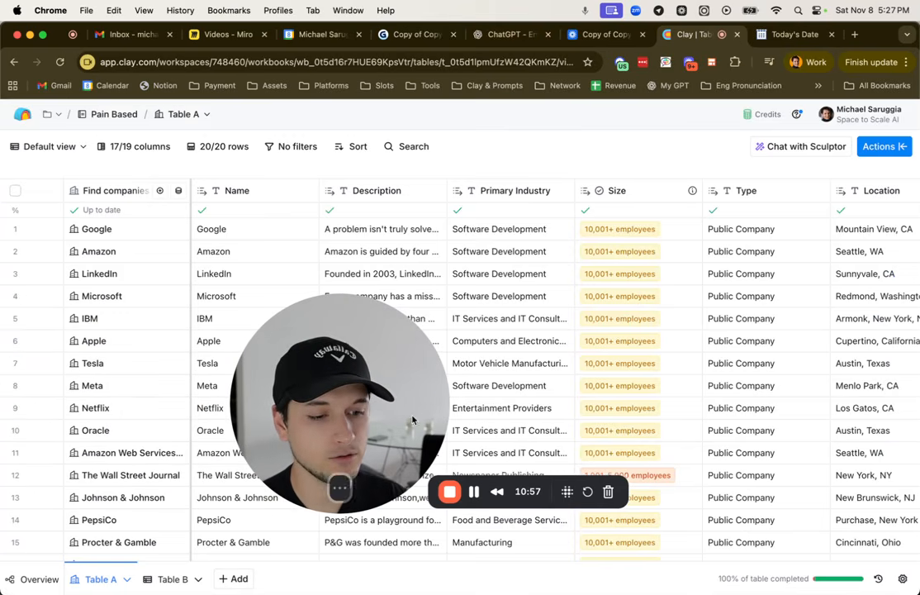
scroll(537, 329, right, 10)
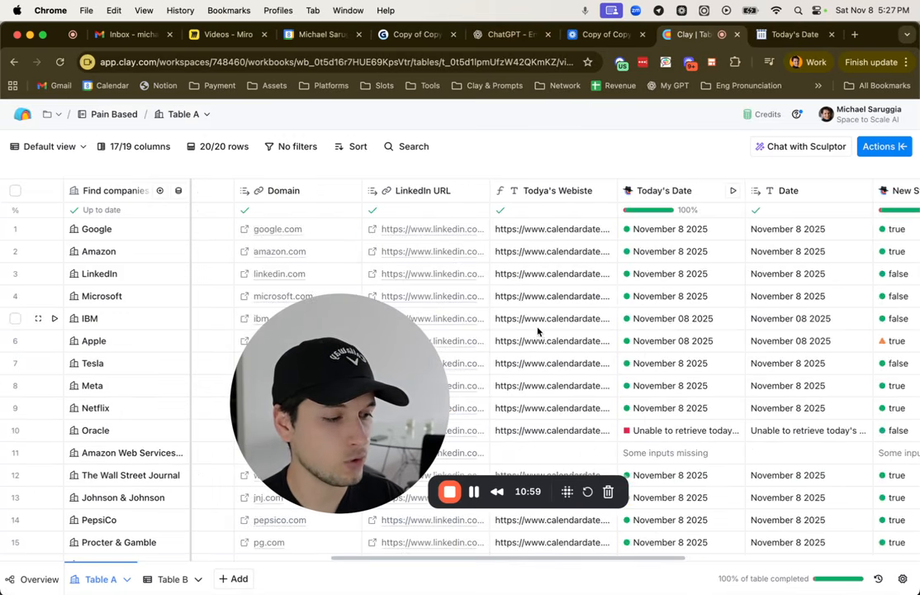